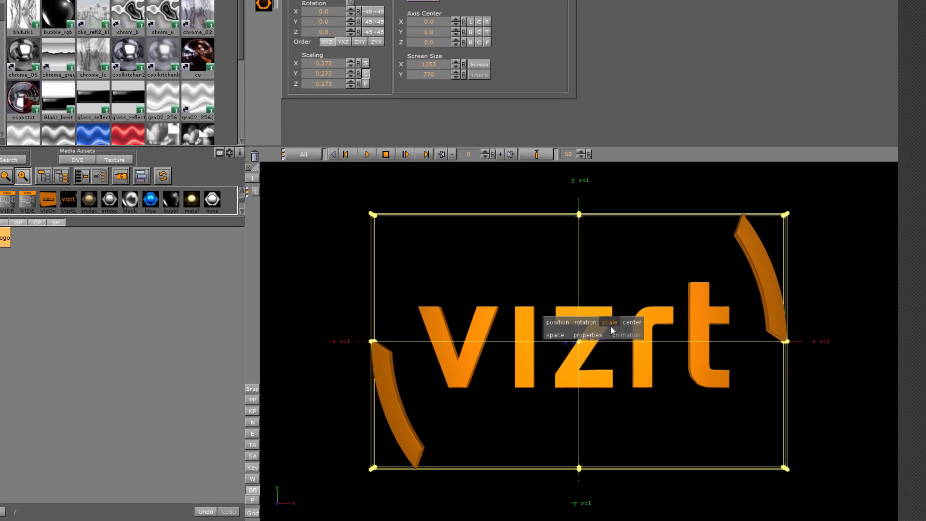
Rotate the VizrtLogo freehand in the scene view to about X -25, Y 12 and Z 21 degrees
{"action": "left_click", "coordinate": [637, 356]}
{"action": "right_click", "coordinate": [557, 285]}
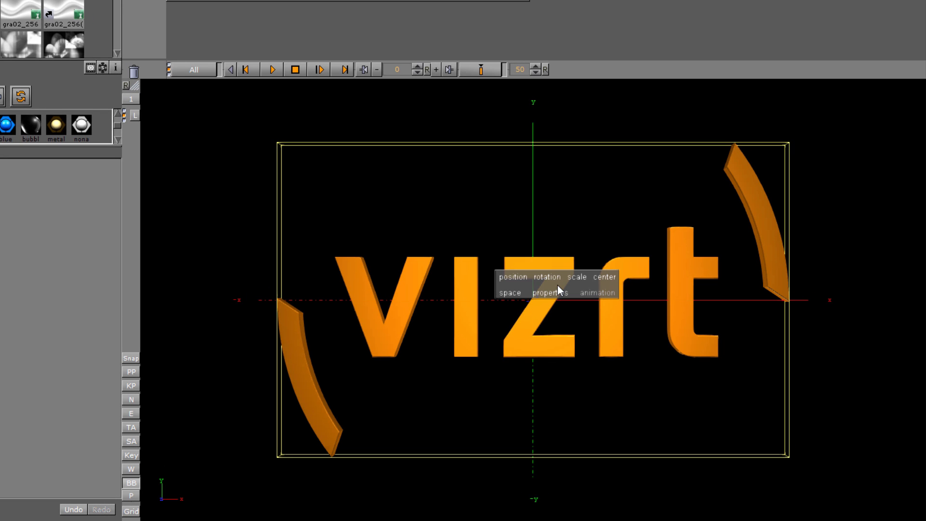
{"action": "left_click", "coordinate": [559, 277]}
{"action": "left_click_drag", "start_coordinate": [559, 277], "coordinate": [602, 281]}
{"action": "right_click", "coordinate": [426, 243]}
{"action": "left_click", "coordinate": [381, 236]}
{"action": "right_click", "coordinate": [372, 274]}
{"action": "left_click", "coordinate": [370, 274]}
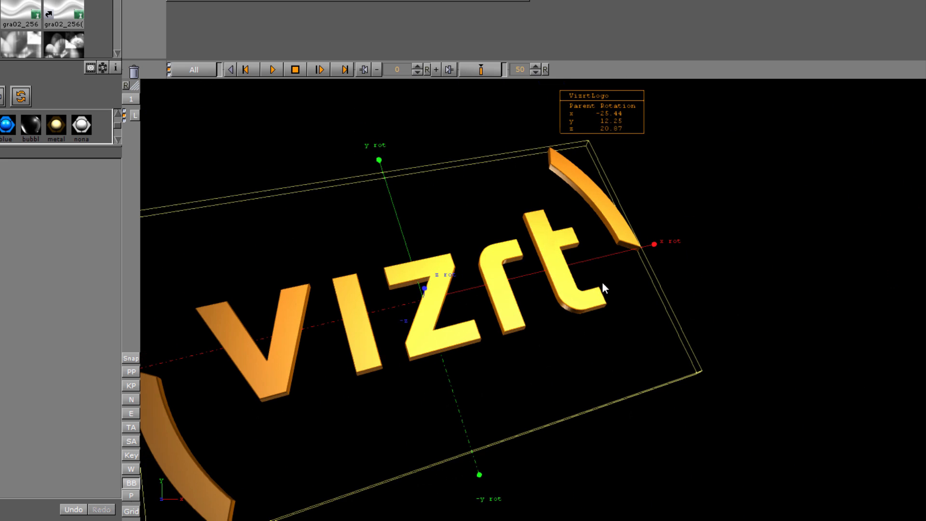
Move and turn the logo freehand, placing it at a position of about X -34, Y 5
{"action": "left_click_drag", "start_coordinate": [443, 300], "coordinate": [470, 332]}
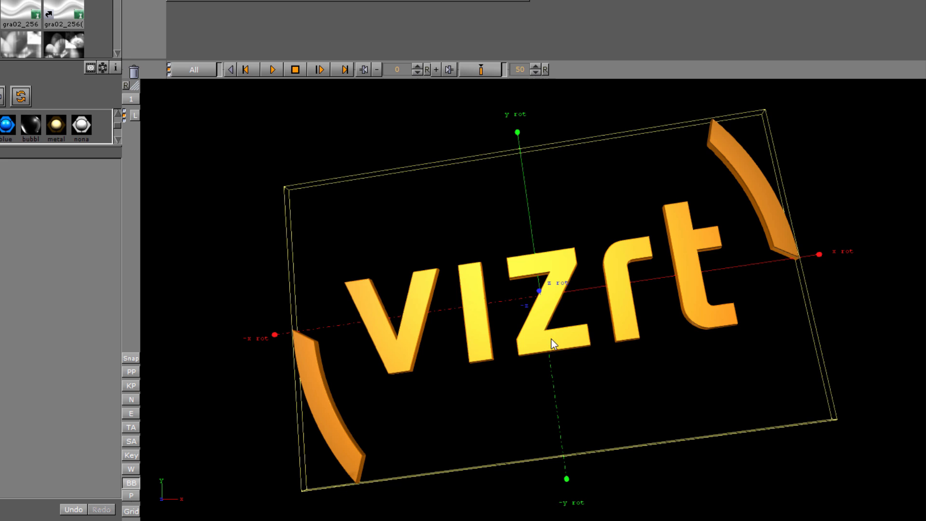
{"action": "left_click_drag", "start_coordinate": [551, 340], "coordinate": [508, 336]}
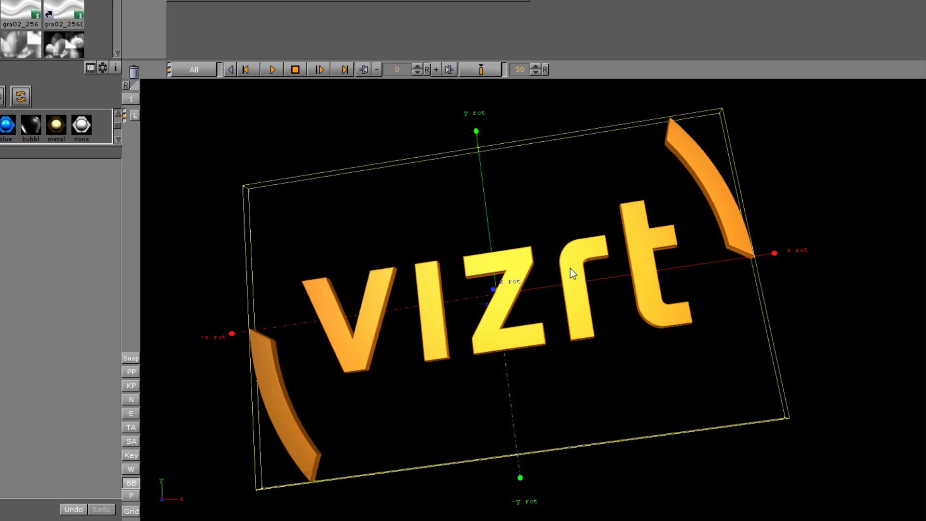
{"action": "left_click_drag", "start_coordinate": [570, 268], "coordinate": [499, 256]}
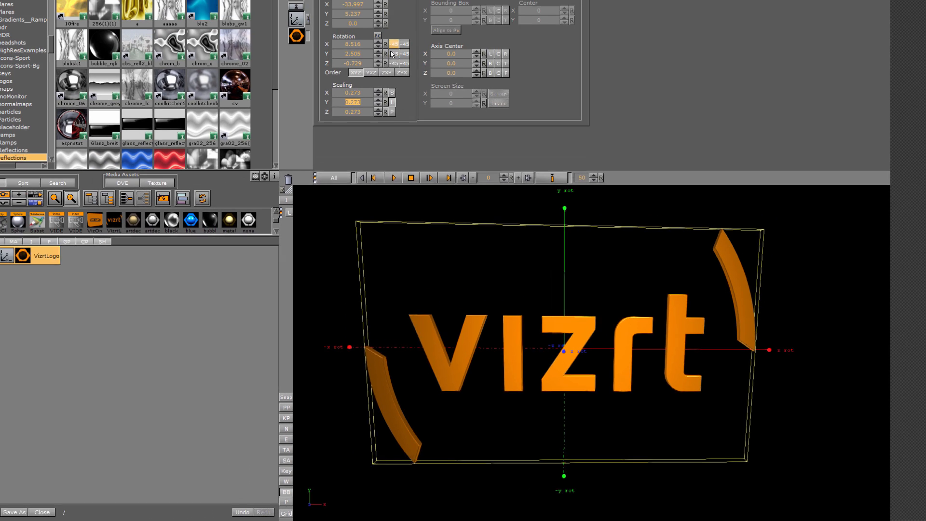
Reset the logo's rotation to 0 on all three axes and scale it down proportionally to about 0.19
{"action": "left_click", "coordinate": [385, 63]}
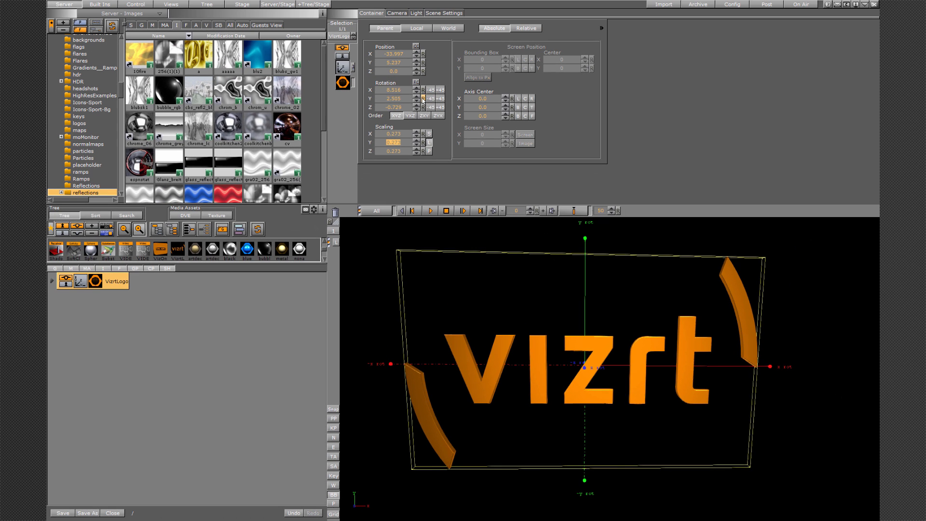
{"action": "left_click", "coordinate": [385, 53]}
{"action": "left_click", "coordinate": [385, 44]}
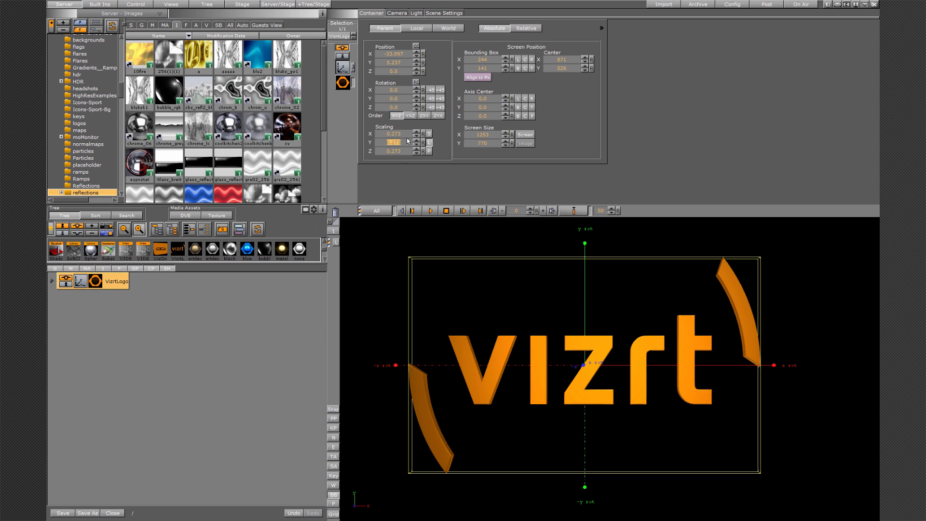
{"action": "left_click_drag", "start_coordinate": [407, 141], "coordinate": [399, 141]}
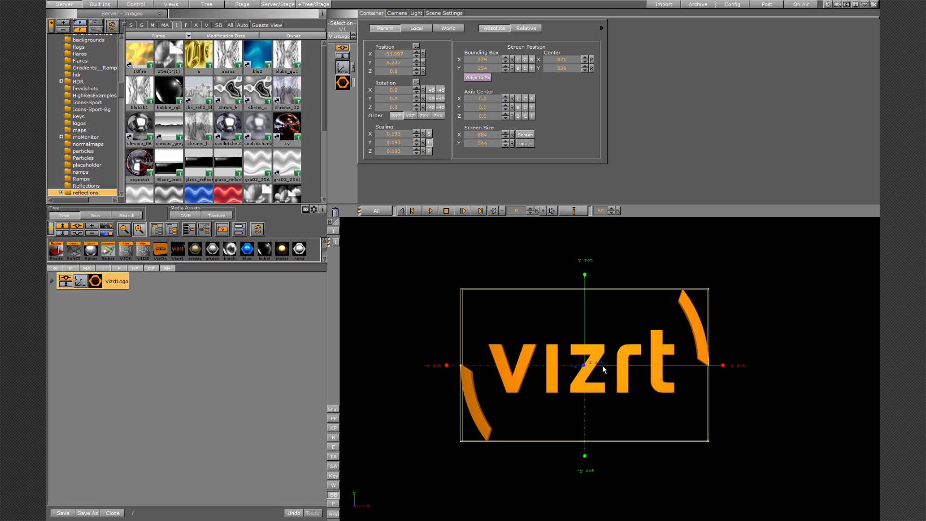
{"action": "left_click", "coordinate": [394, 142]}
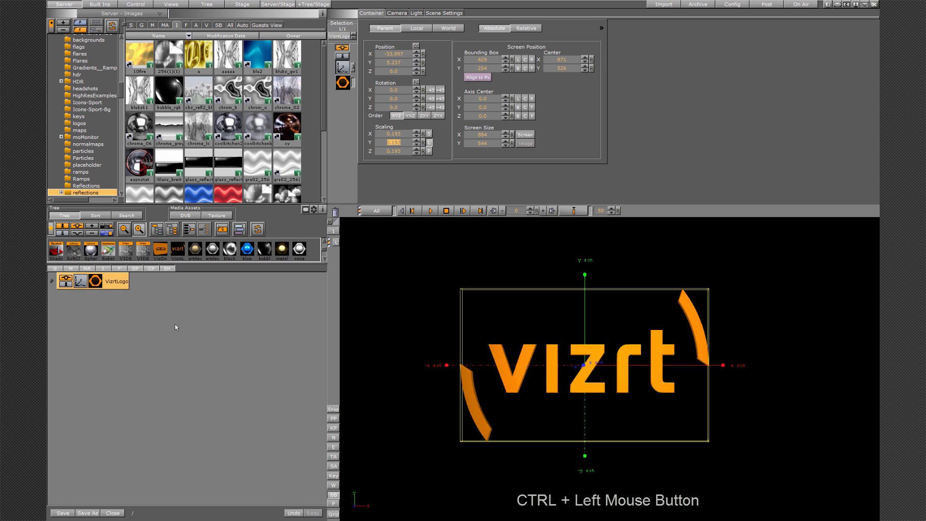
Duplicate the VizrtLogo container twice, placing one copy above and one below the original logo
{"action": "mouse_move", "coordinate": [115, 285]}
{"action": "left_mouse_down", "text": "ctrl"}
{"action": "mouse_move", "coordinate": [114, 292]}
{"action": "mouse_move", "coordinate": [114, 284]}
{"action": "left_mouse_up", "text": "ctrl"}
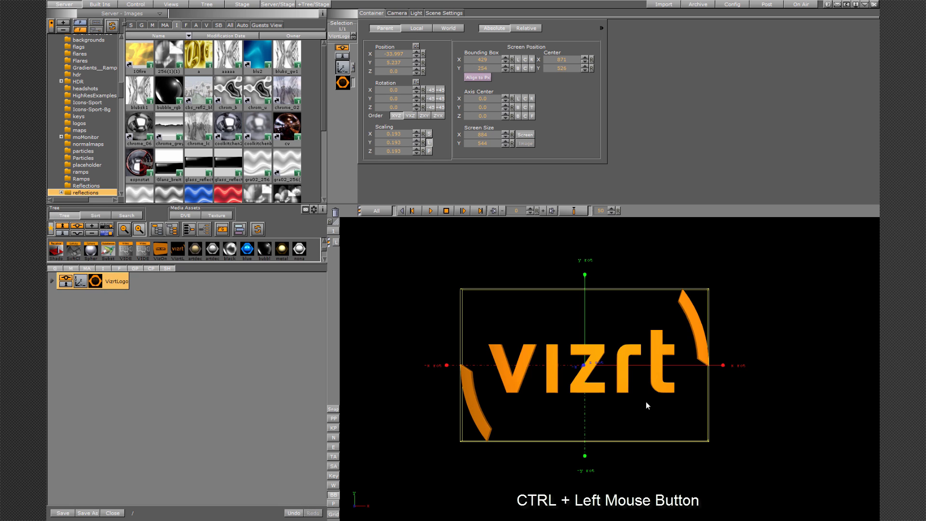
{"action": "left_click_drag", "start_coordinate": [554, 379], "coordinate": [541, 473], "text": "ctrl"}
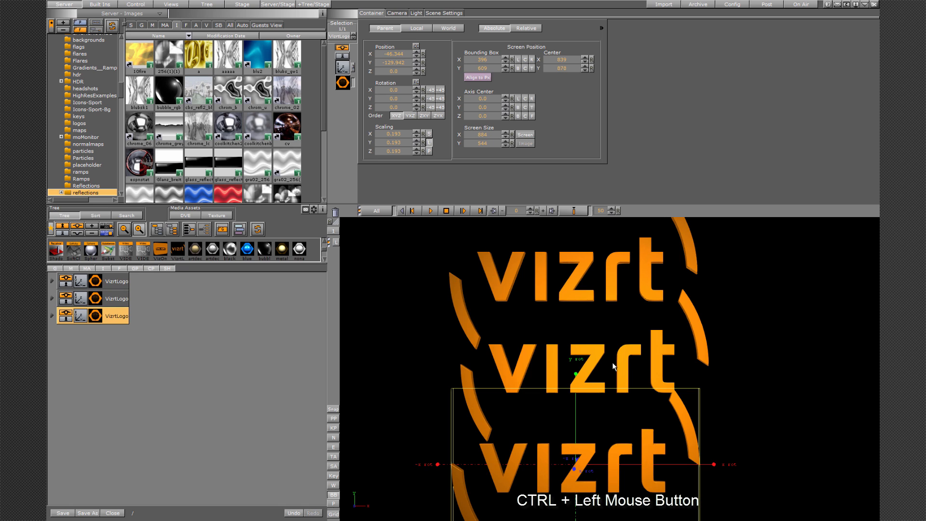
{"action": "left_click_drag", "start_coordinate": [612, 363], "coordinate": [622, 418]}
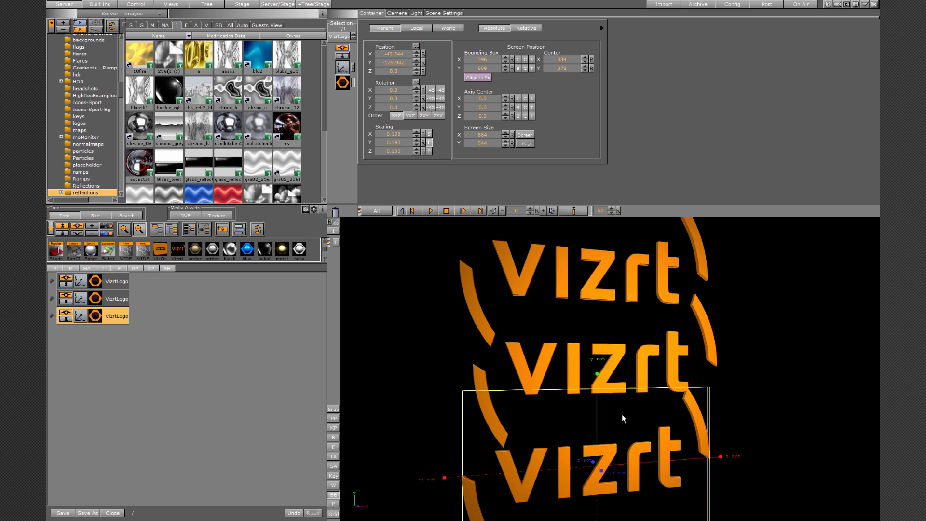
{"action": "key", "text": "u"}
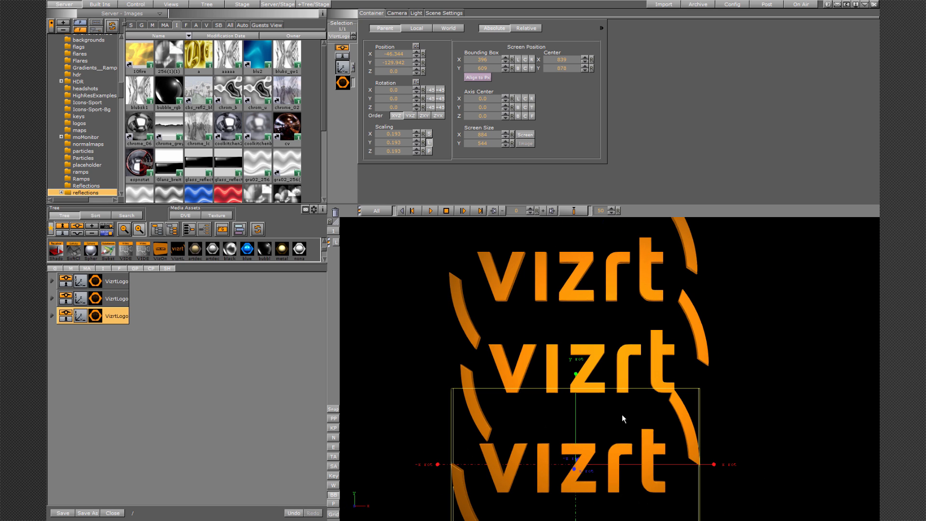
Delete the two extra VizrtLogo containers from the scene tree and select the remaining logo
{"action": "left_click", "coordinate": [120, 300], "text": "ctrl"}
{"action": "left_click_drag", "start_coordinate": [121, 300], "coordinate": [335, 212]}
{"action": "left_click", "coordinate": [116, 281]}
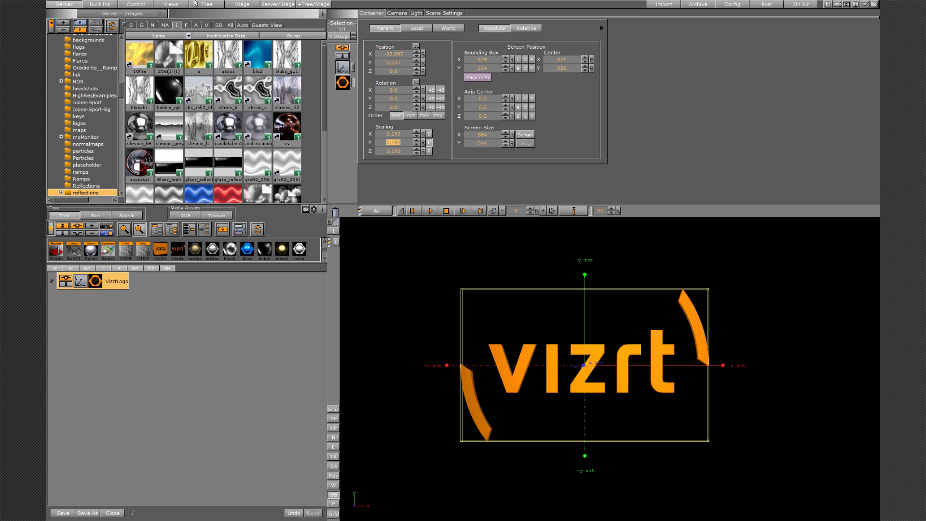
Show the orthogonal scene views with the camera settings, and cycle the viewport through cameras 2, 3 and 4 back to camera 1
{"action": "left_click", "coordinate": [173, 6]}
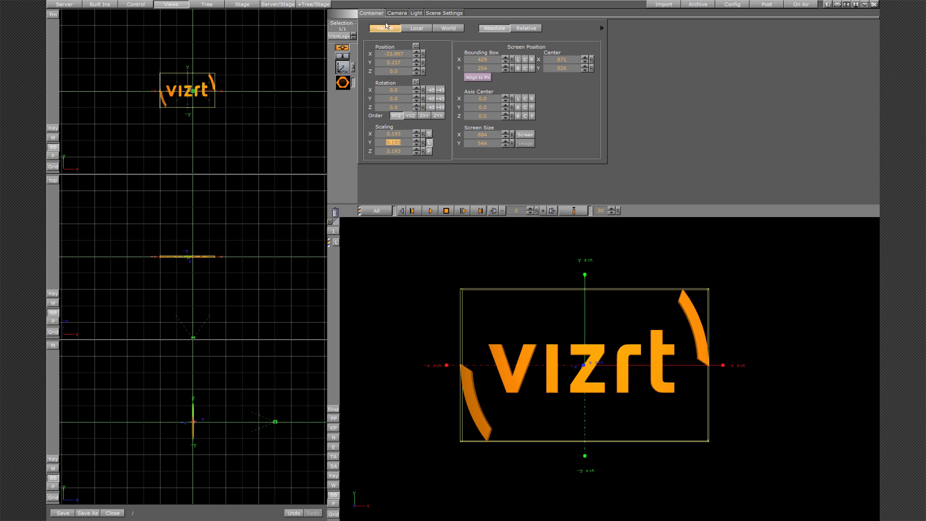
{"action": "left_click", "coordinate": [398, 13]}
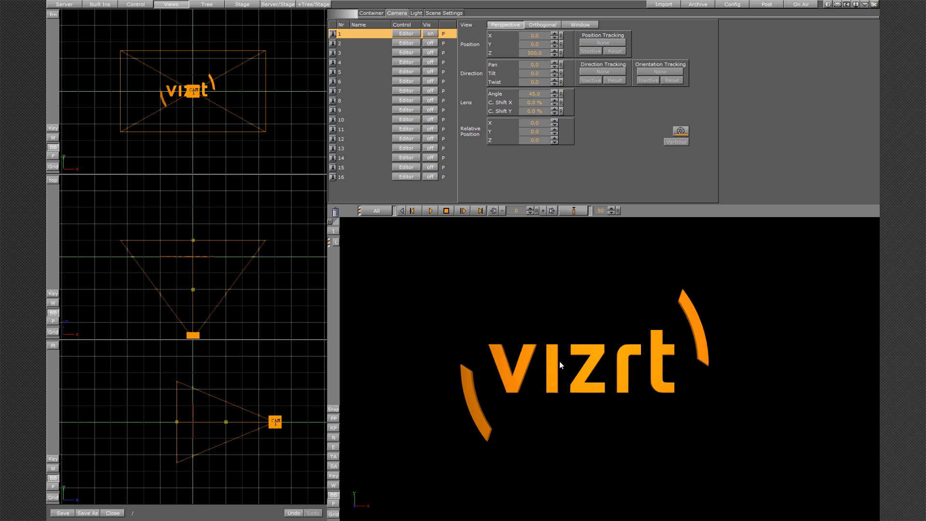
{"action": "left_click", "coordinate": [333, 231]}
{"action": "left_click", "coordinate": [345, 239]}
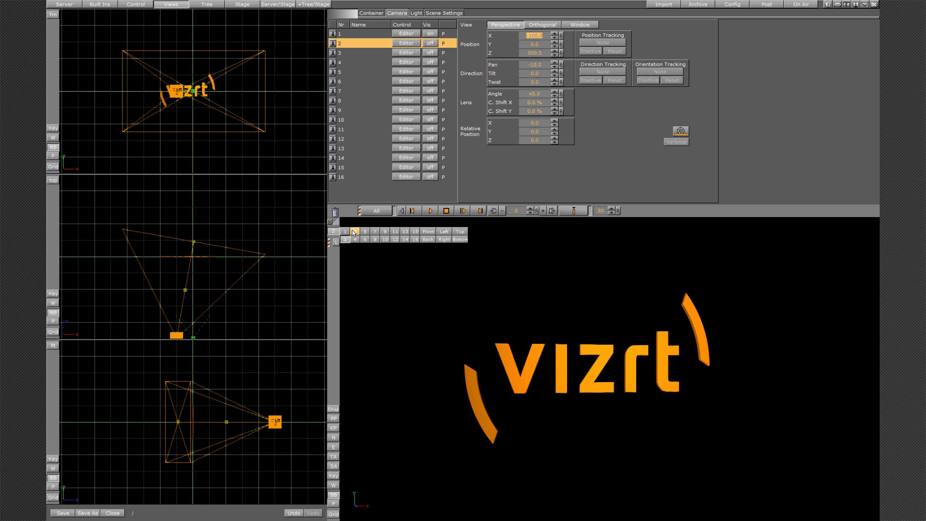
{"action": "left_click", "coordinate": [355, 231]}
{"action": "left_click", "coordinate": [355, 239]}
{"action": "left_click", "coordinate": [345, 231]}
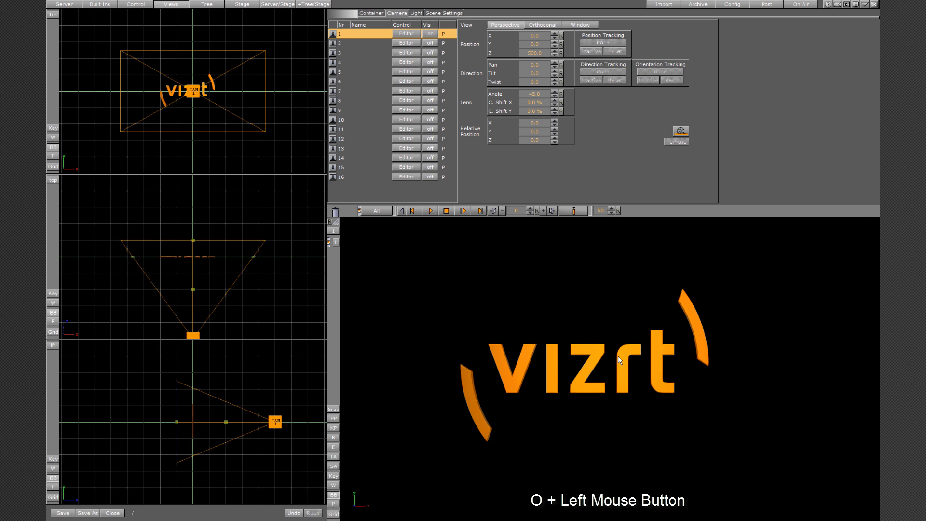
Orbit camera 1 to about pan -51, tilt -16, and orbit camera 2 to about pan 163, tilt -56, moving it closer to the logo
{"action": "mouse_move", "coordinate": [617, 354]}
{"action": "left_mouse_down"}
{"action": "mouse_move", "coordinate": [587, 366]}
{"action": "mouse_move", "coordinate": [634, 361]}
{"action": "mouse_move", "coordinate": [635, 351]}
{"action": "left_mouse_up"}
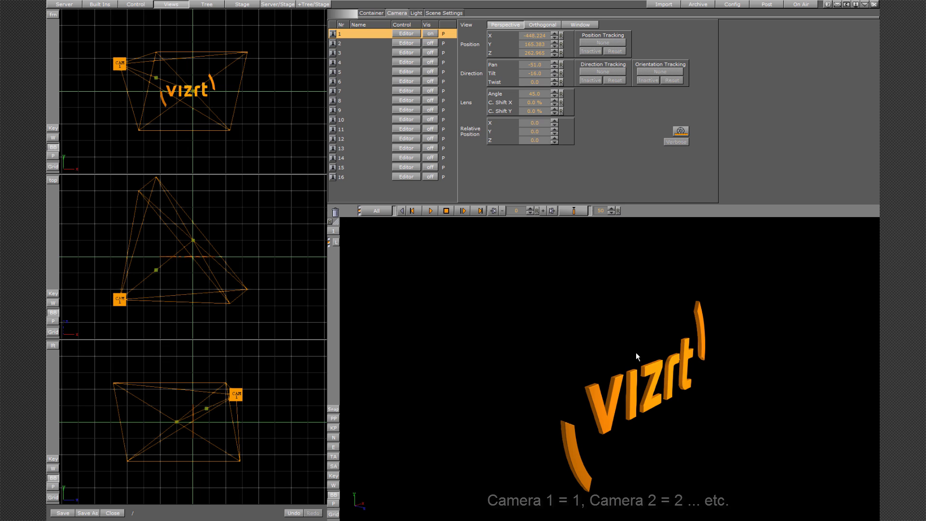
{"action": "key", "text": "2"}
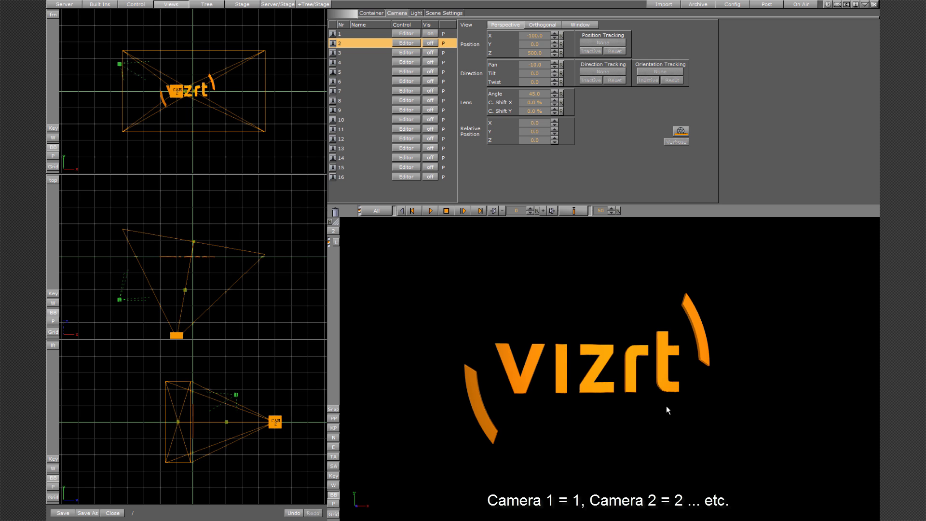
{"action": "left_click_drag", "start_coordinate": [666, 406], "coordinate": [612, 351]}
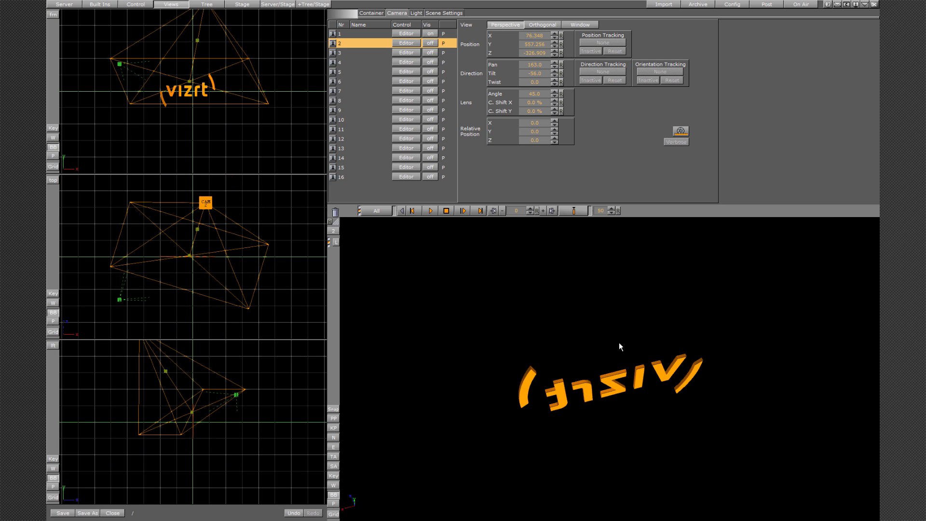
{"action": "scroll", "coordinate": [618, 342], "scroll_direction": "up", "scroll_amount": 5}
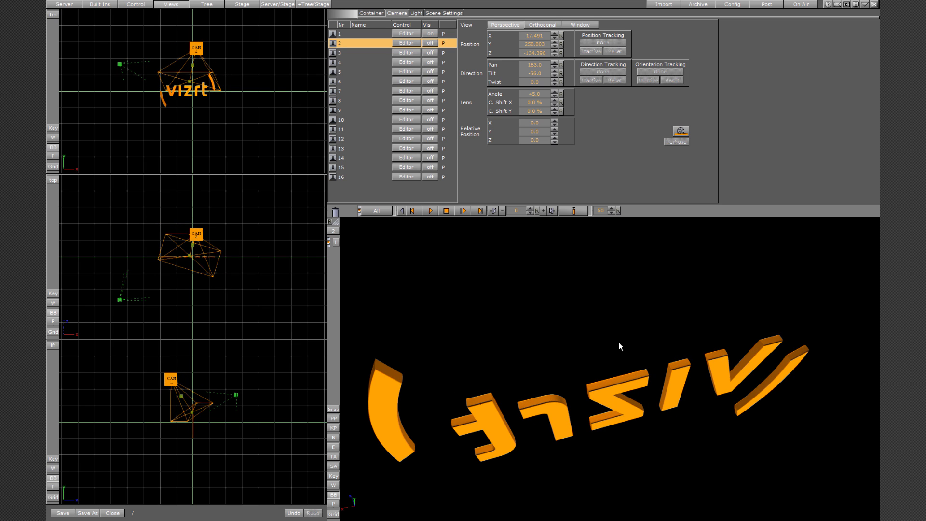
Switch back and forth between cameras 1 and 2 to compare their views, ending on camera 1
{"action": "key", "text": "1"}
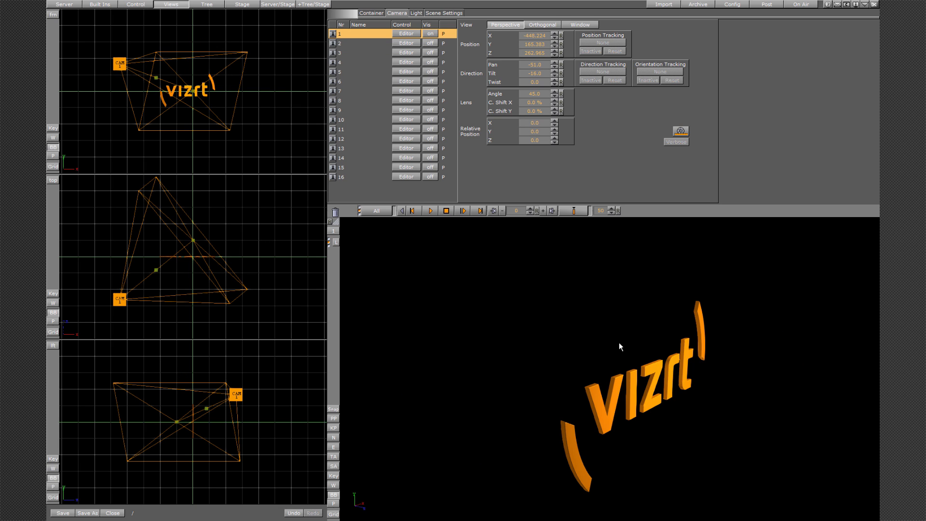
{"action": "key", "text": "2"}
{"action": "key", "text": "1"}
{"action": "key", "text": "2"}
{"action": "key", "text": "1"}
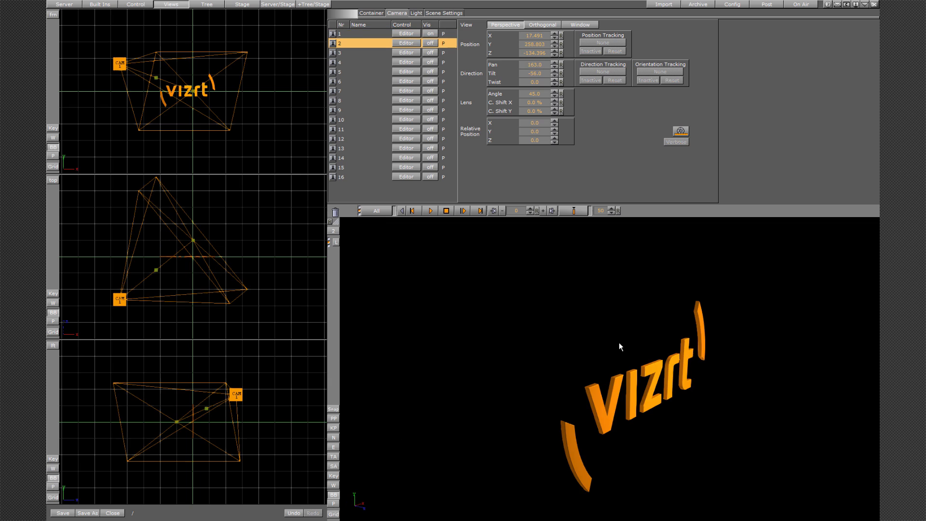
{"action": "key", "text": "2"}
{"action": "key", "text": "1"}
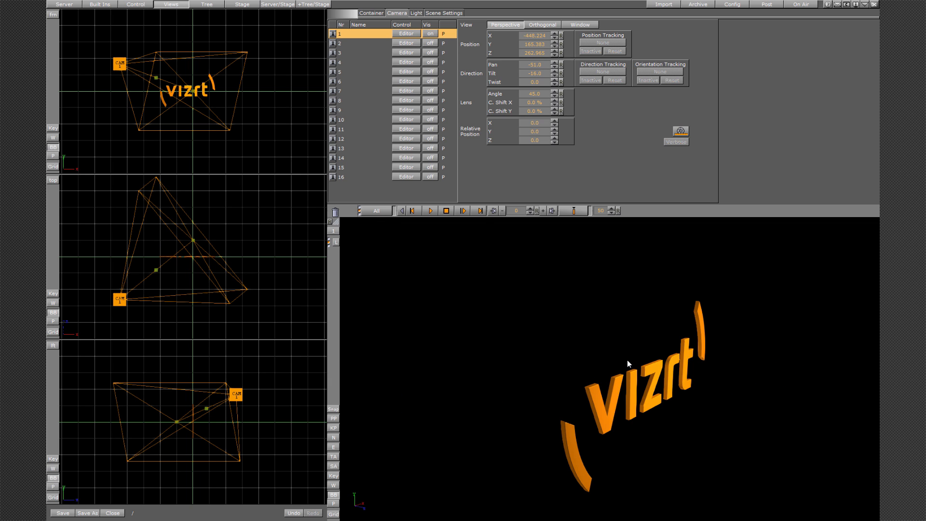
Orbit camera 1 around the logo again and undo its orbit changes
{"action": "left_click_drag", "start_coordinate": [628, 357], "coordinate": [649, 354]}
{"action": "key", "text": "ctrl+z"}
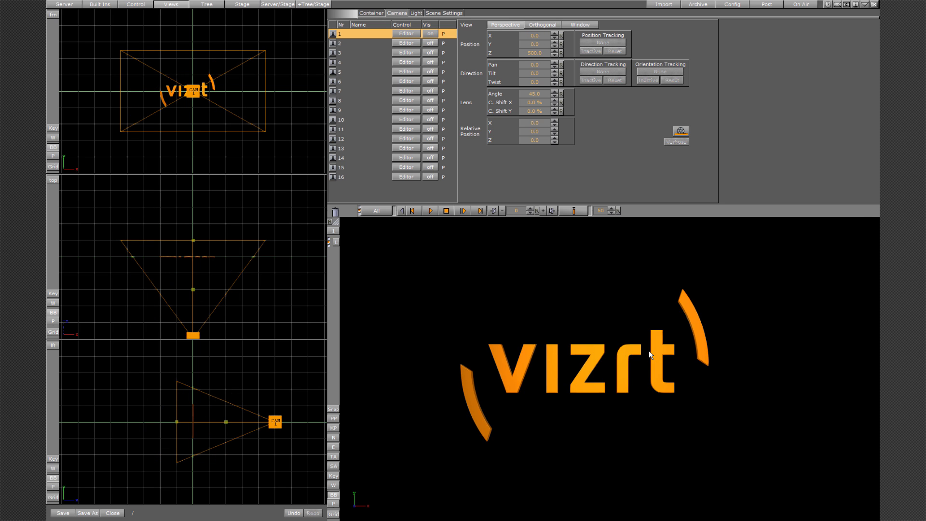
Orbit camera 1 to about pan -74, tilt -38, zoom it far out, and reset the camera
{"action": "left_click_drag", "start_coordinate": [649, 351], "coordinate": [677, 333]}
{"action": "scroll", "coordinate": [677, 333], "scroll_direction": "down", "scroll_amount": 6}
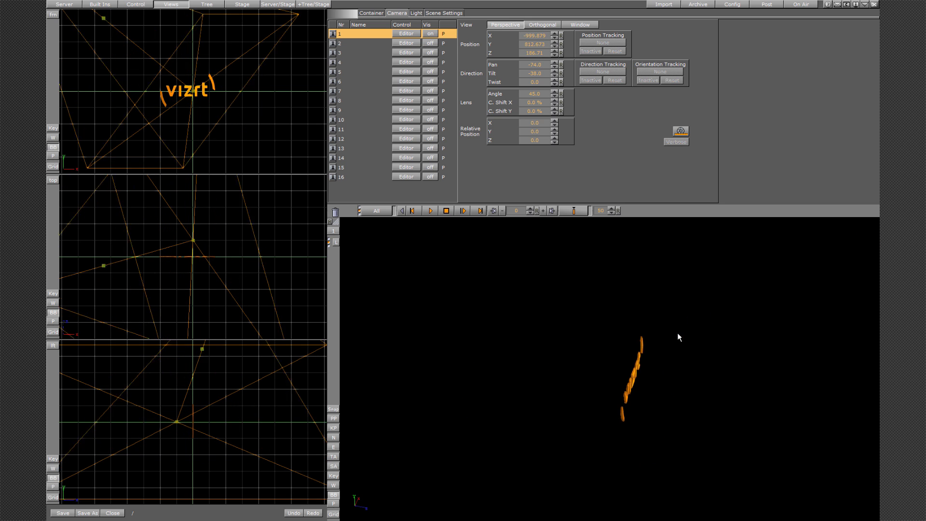
{"action": "scroll", "coordinate": [678, 332], "scroll_direction": "down", "scroll_amount": 4}
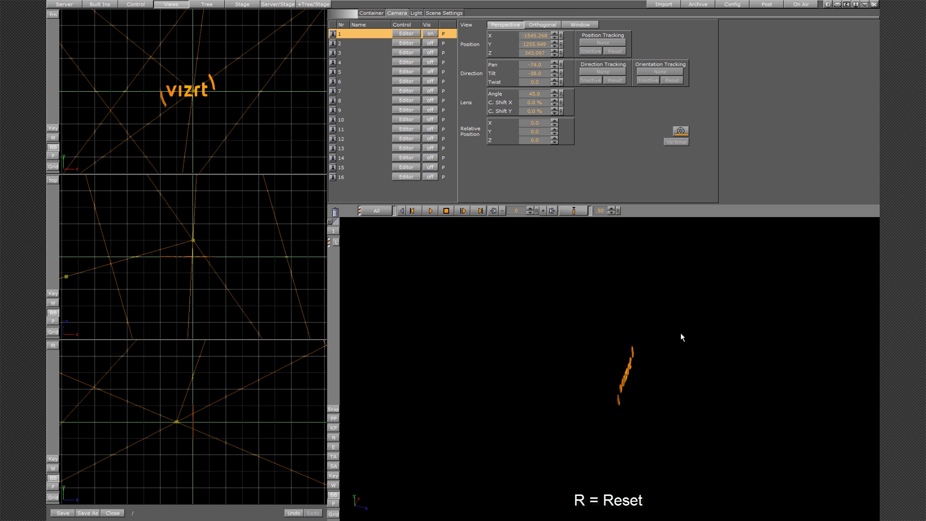
{"action": "key", "text": "r"}
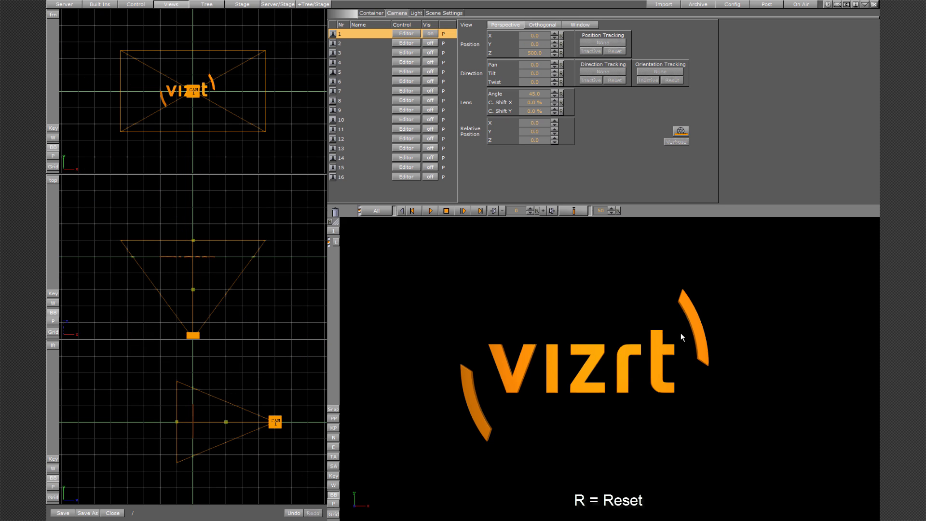
Open the scene editor shortcut help, look through the list of camera and view shortcuts, and close it
{"action": "left_click", "coordinate": [533, 36]}
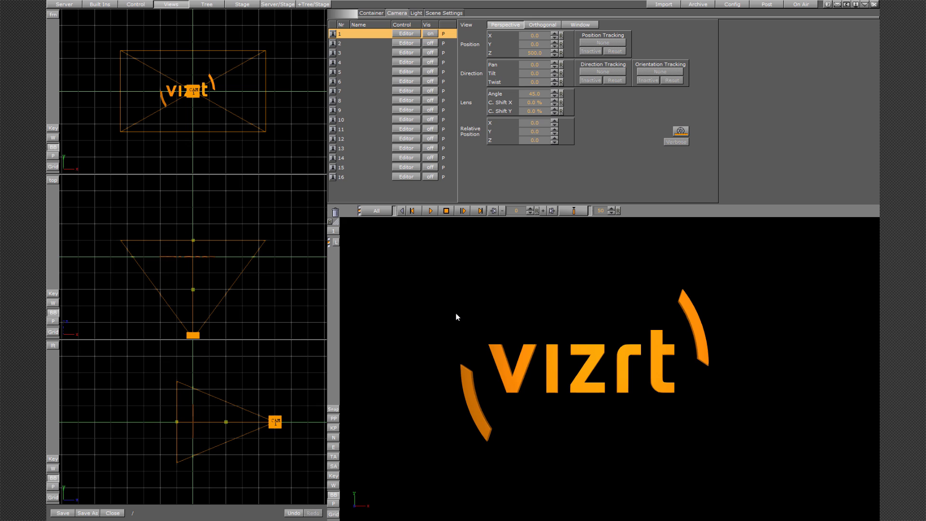
{"action": "key", "text": "ctrl+F1"}
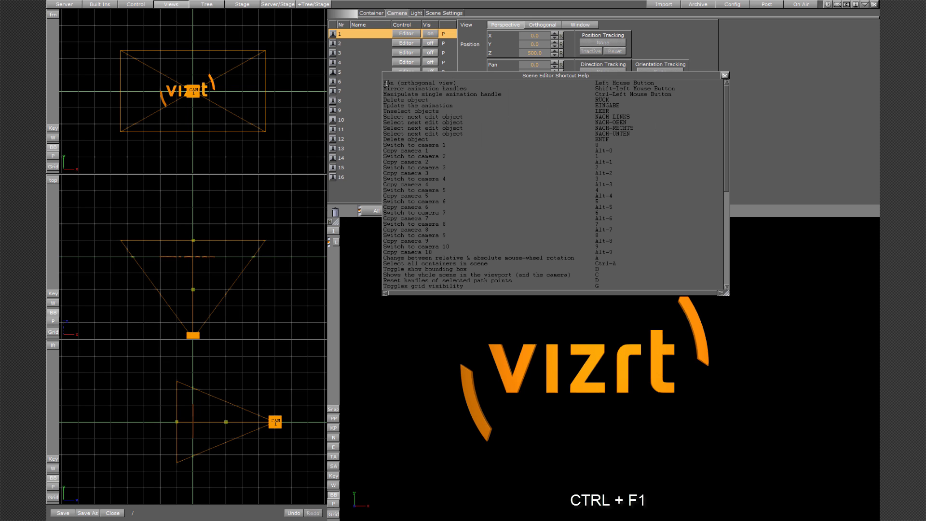
{"action": "left_click_drag", "start_coordinate": [387, 83], "coordinate": [454, 304]}
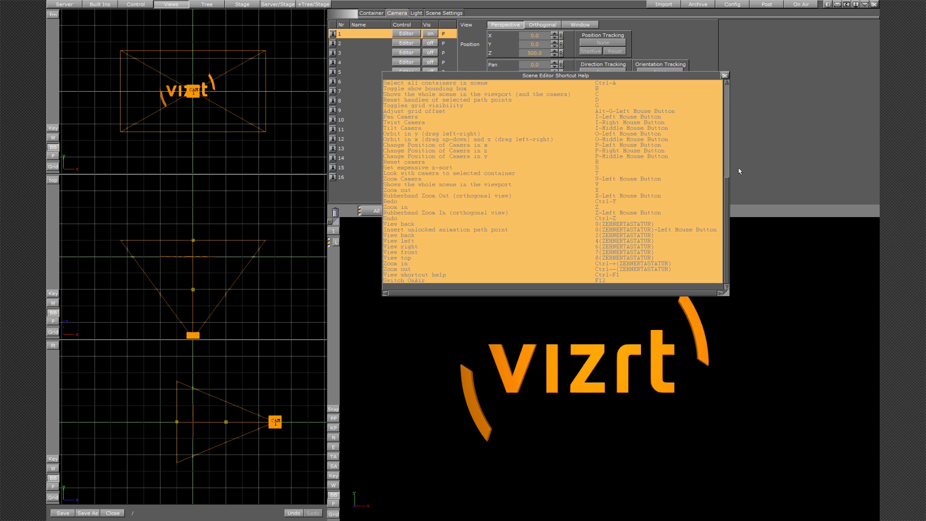
{"action": "left_click_drag", "start_coordinate": [727, 214], "coordinate": [707, 80]}
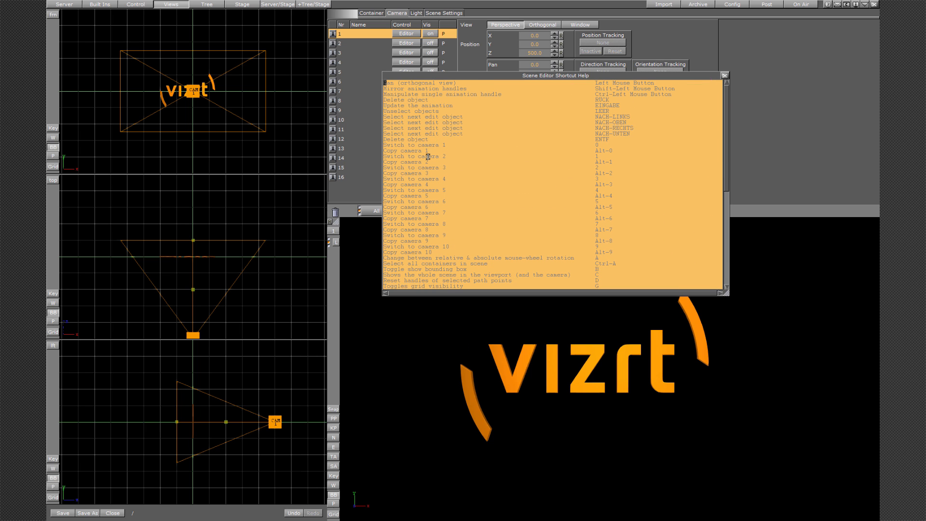
{"action": "left_click", "coordinate": [724, 76]}
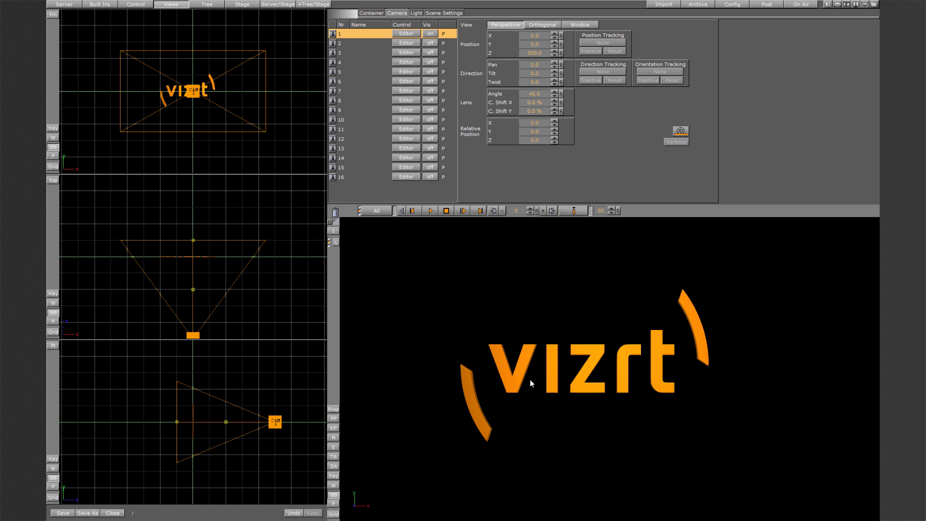
{"action": "left_click_drag", "start_coordinate": [529, 380], "coordinate": [628, 388]}
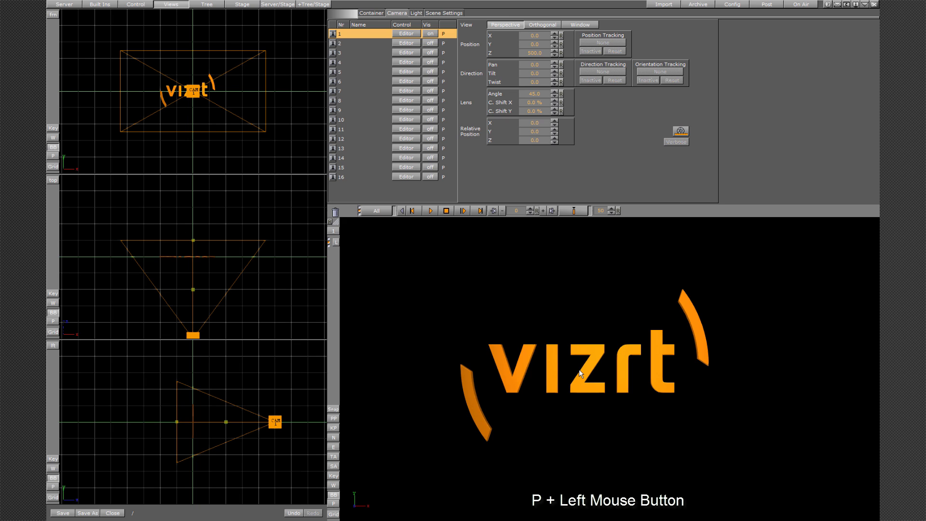
Shift camera 1 to X 12 and raise it, reset it, dolly it to about Z 445, and undo the dolly
{"action": "mouse_move", "coordinate": [533, 360]}
{"action": "left_mouse_down"}
{"action": "mouse_move", "coordinate": [615, 359]}
{"action": "mouse_move", "coordinate": [423, 368]}
{"action": "mouse_move", "coordinate": [645, 363]}
{"action": "mouse_move", "coordinate": [461, 361]}
{"action": "mouse_move", "coordinate": [632, 359]}
{"action": "mouse_move", "coordinate": [534, 372]}
{"action": "mouse_move", "coordinate": [636, 367]}
{"action": "mouse_move", "coordinate": [528, 370]}
{"action": "left_mouse_up"}
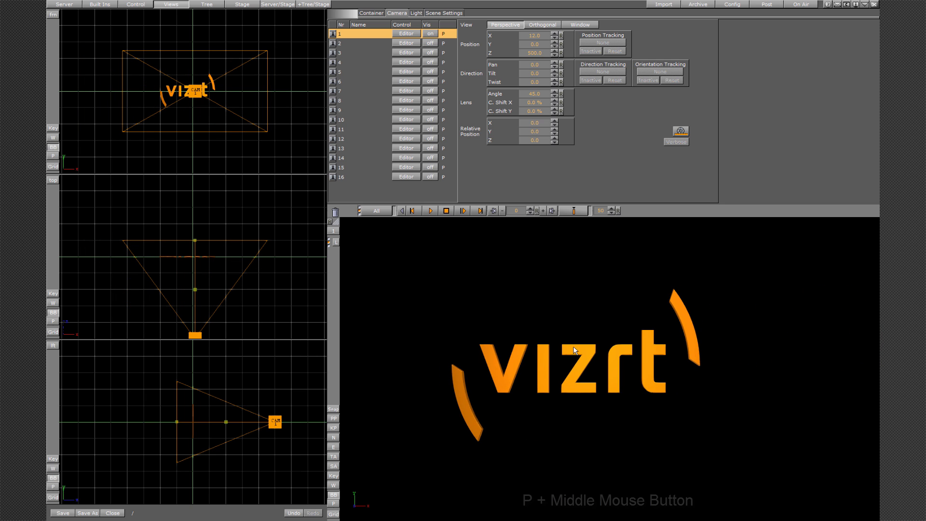
{"action": "middle_click_drag", "start_coordinate": [582, 303], "coordinate": [576, 284]}
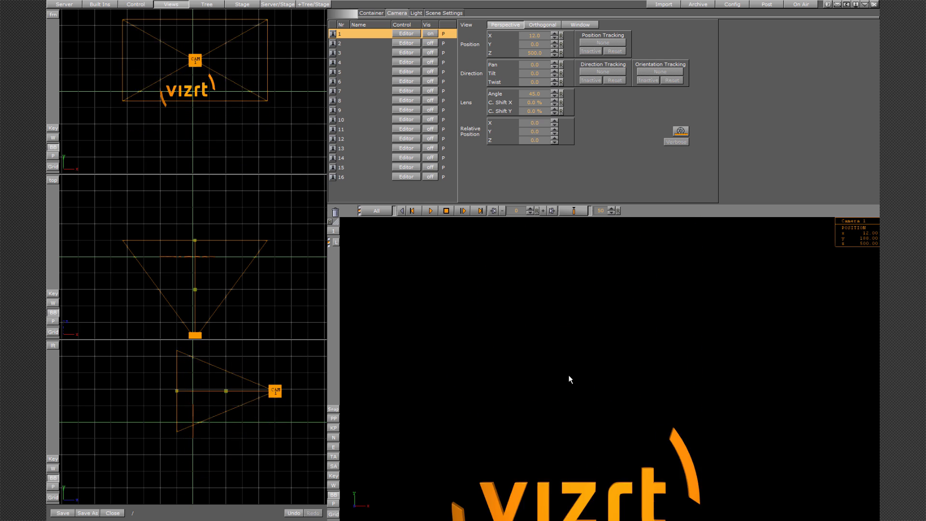
{"action": "key", "text": "r"}
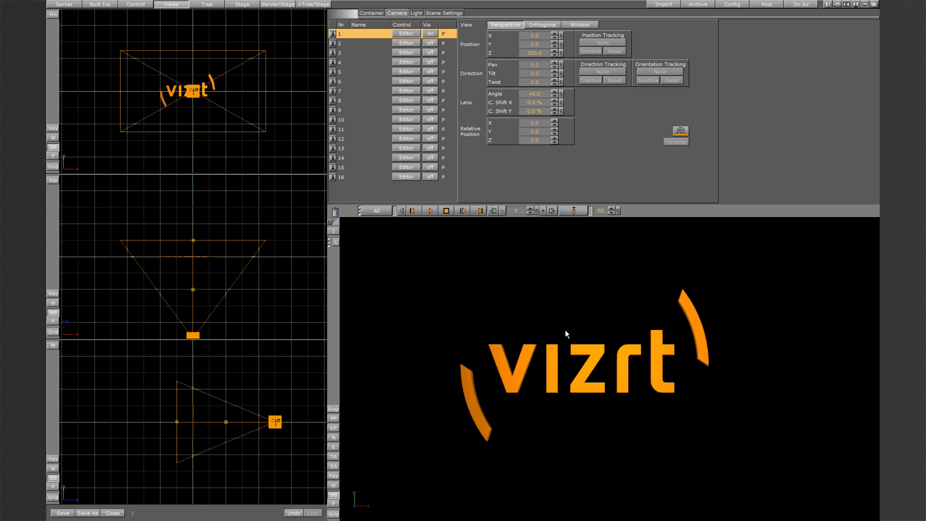
{"action": "right_click_drag", "start_coordinate": [568, 306], "coordinate": [600, 358]}
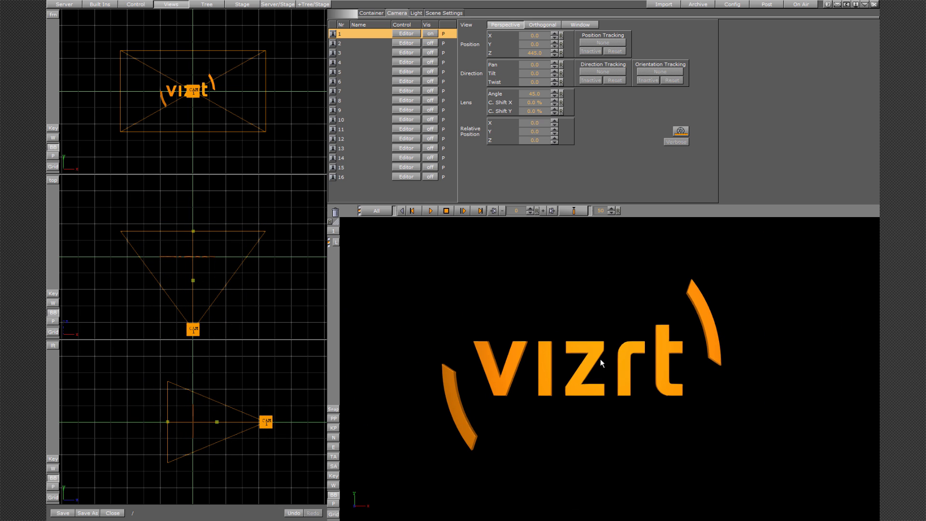
{"action": "key", "text": "u"}
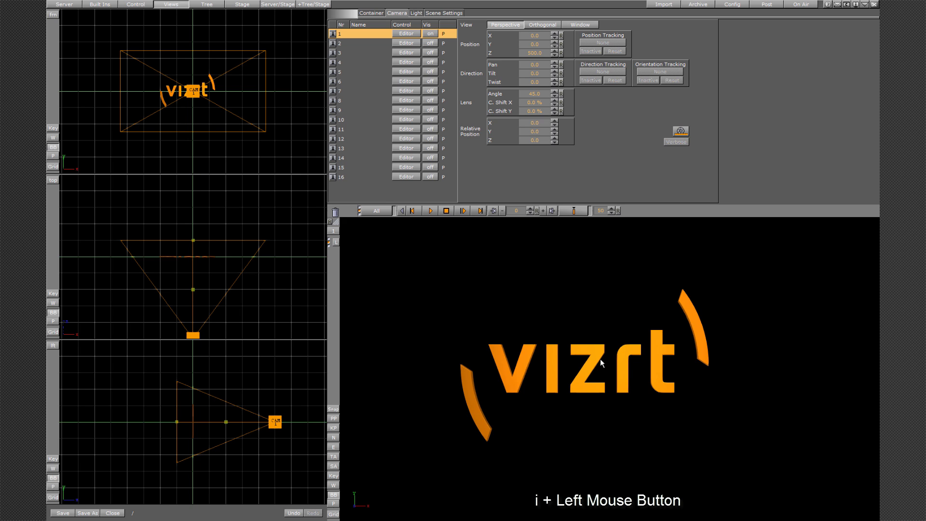
Pan and tilt camera 1 in place, twist it to about -26.3, and reset the camera
{"action": "left_click_drag", "start_coordinate": [526, 335], "coordinate": [544, 357]}
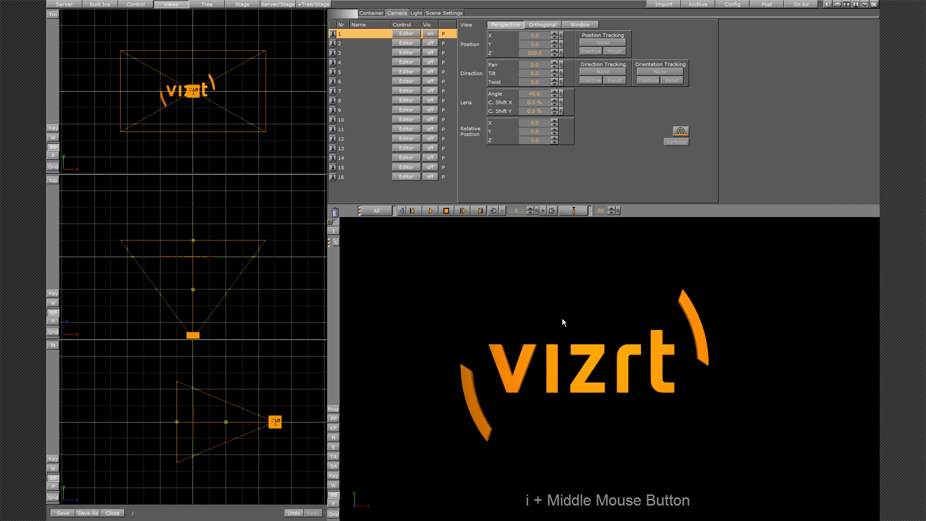
{"action": "middle_click_drag", "start_coordinate": [562, 317], "coordinate": [560, 290]}
{"action": "right_click_drag", "start_coordinate": [560, 289], "coordinate": [500, 352]}
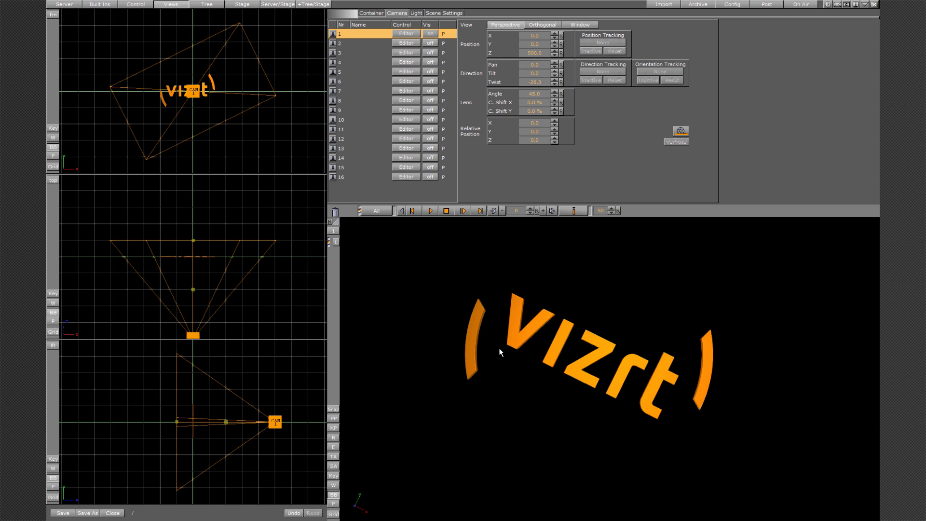
{"action": "key", "text": "r"}
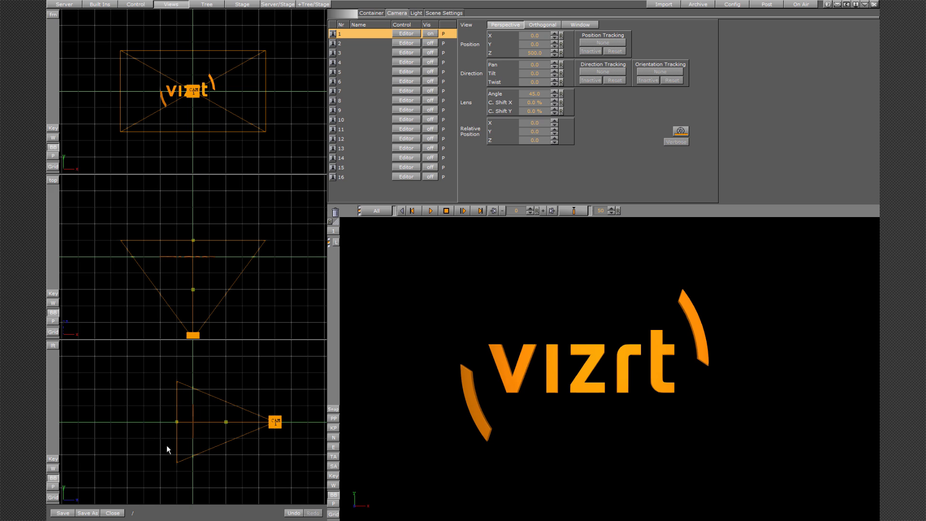
Switch to the Server layout and show the scene from the Top view in the scene editor
{"action": "left_click", "coordinate": [64, 4]}
{"action": "mouse_move", "coordinate": [336, 234]}
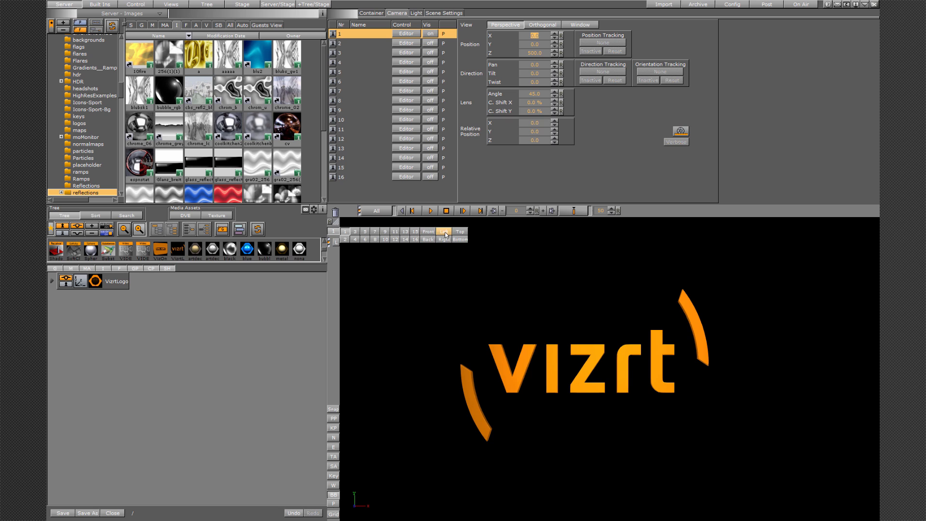
{"action": "left_click", "coordinate": [459, 232]}
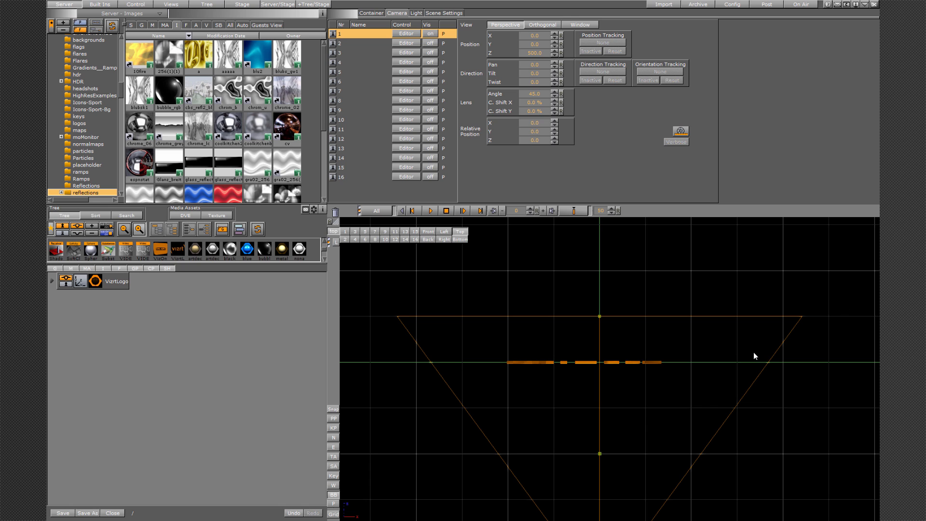
{"action": "key", "text": "c"}
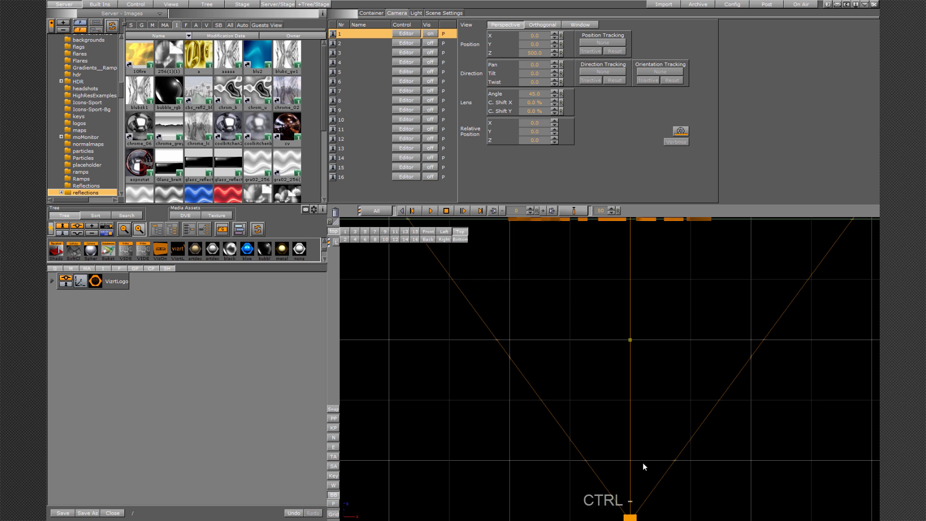
Zoom the top view far out with the zoom shortcuts and back in on the camera and logo
{"action": "key", "text": "ctrl+minus"}
{"action": "key", "text": "ctrl+minus"}
{"action": "key", "text": "ctrl+minus"}
{"action": "key", "text": "ctrl+minus"}
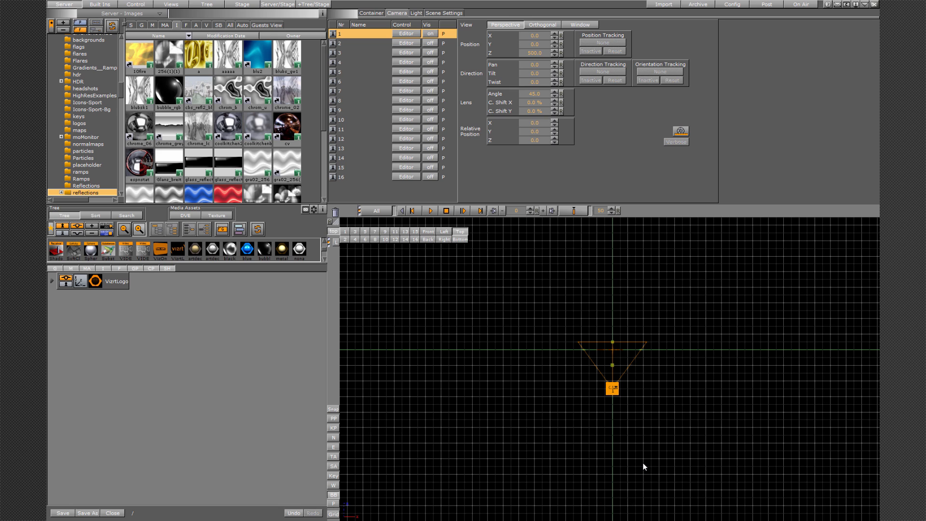
{"action": "key", "text": "ctrl+plus"}
{"action": "key", "text": "ctrl+plus"}
{"action": "key", "text": "ctrl+plus"}
{"action": "key", "text": "ctrl+plus"}
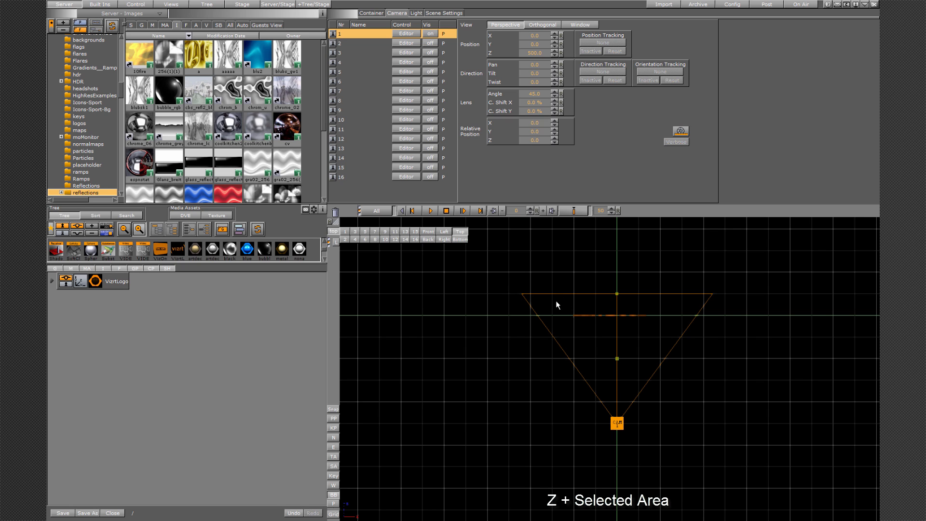
Zoom the top view into selected areas around the logo's outer end for a close-up of its geometry
{"action": "left_click_drag", "start_coordinate": [556, 300], "coordinate": [612, 328]}
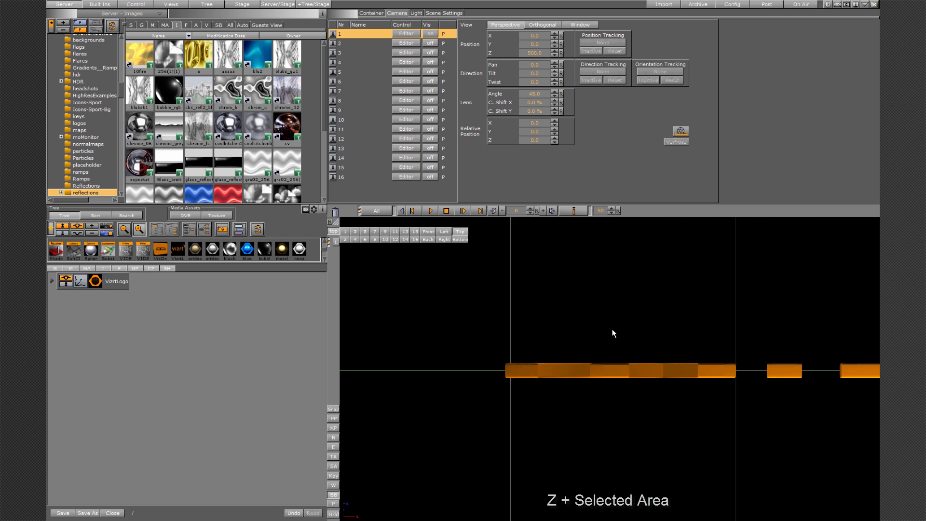
{"action": "left_click_drag", "start_coordinate": [486, 342], "coordinate": [603, 404]}
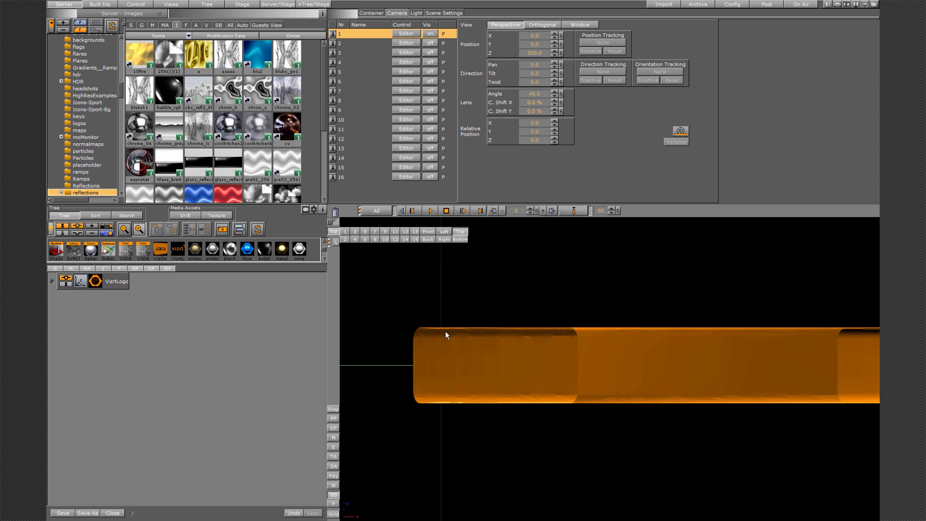
{"action": "left_click_drag", "start_coordinate": [406, 314], "coordinate": [678, 473]}
{"action": "left_click_drag", "start_coordinate": [516, 304], "coordinate": [869, 424]}
{"action": "left_click_drag", "start_coordinate": [532, 329], "coordinate": [880, 431]}
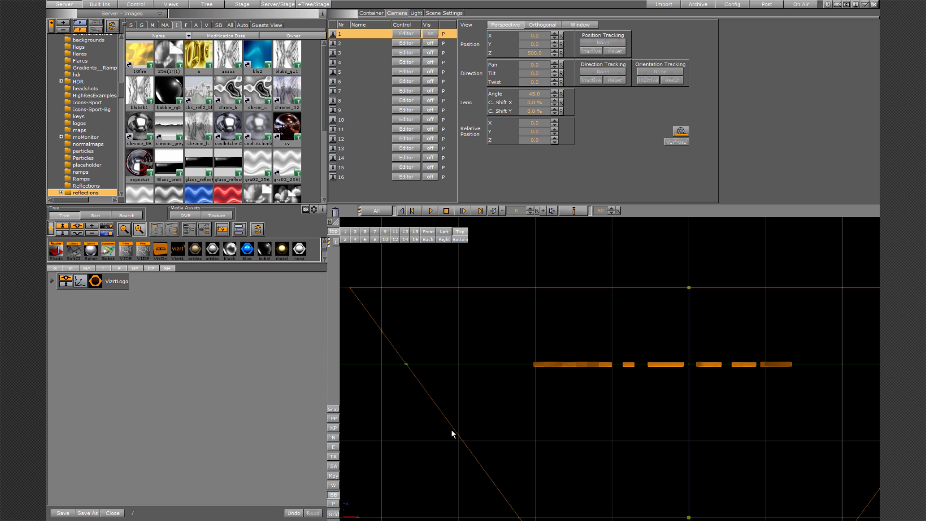
Zoom the top view out and in to check the camera frustum, and return to camera 1's view with the view selector hidden
{"action": "scroll", "coordinate": [452, 431], "scroll_direction": "down", "scroll_amount": 3}
{"action": "scroll", "coordinate": [451, 433], "scroll_direction": "down", "scroll_amount": 5}
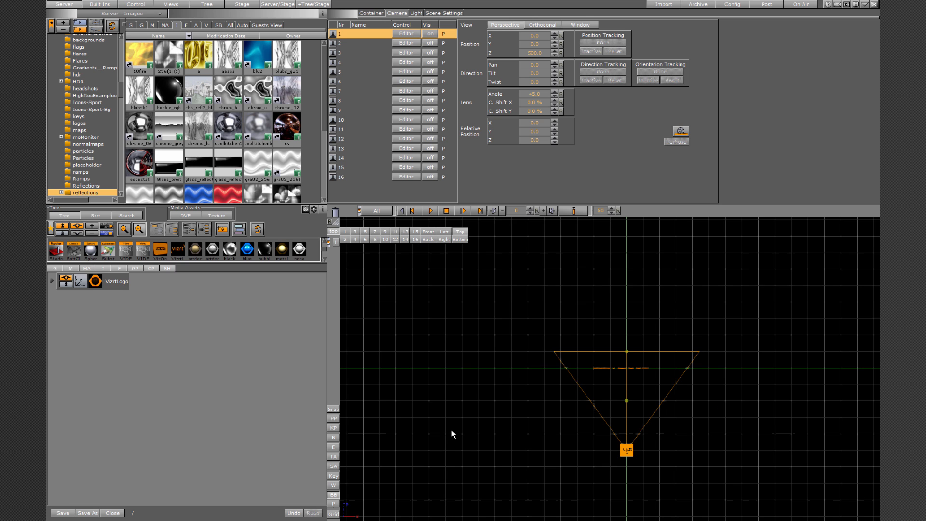
{"action": "scroll", "coordinate": [452, 433], "scroll_direction": "up", "scroll_amount": 6}
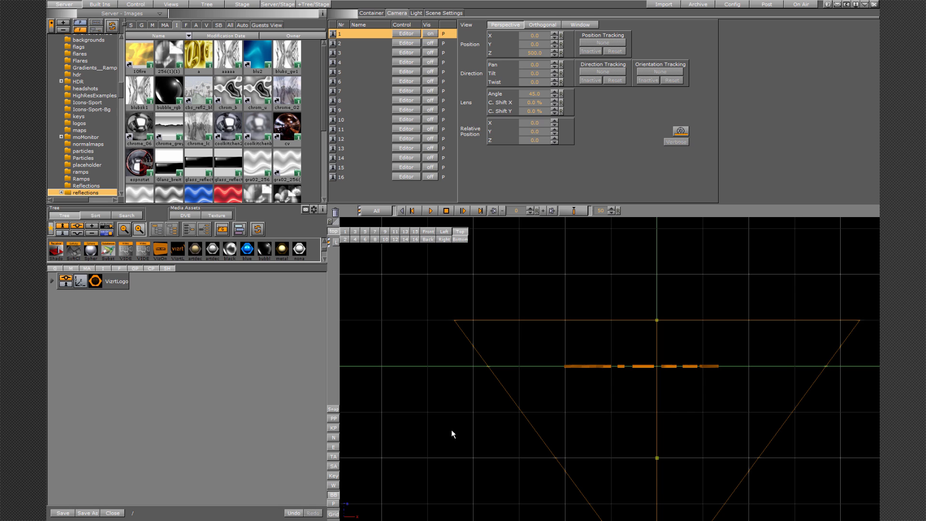
{"action": "scroll", "coordinate": [452, 433], "scroll_direction": "down", "scroll_amount": 2}
{"action": "scroll", "coordinate": [451, 434], "scroll_direction": "down", "scroll_amount": 2}
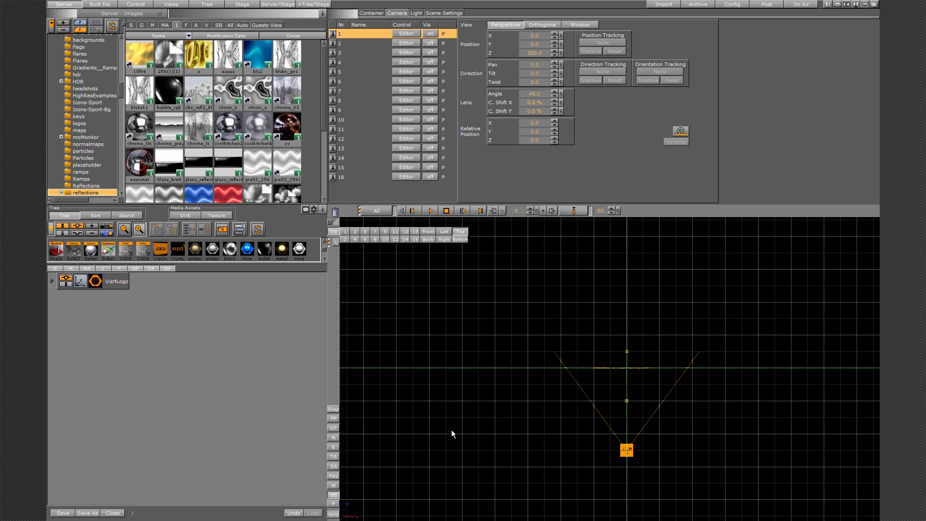
{"action": "scroll", "coordinate": [452, 434], "scroll_direction": "up", "scroll_amount": 2}
{"action": "scroll", "coordinate": [452, 433], "scroll_direction": "up", "scroll_amount": 2}
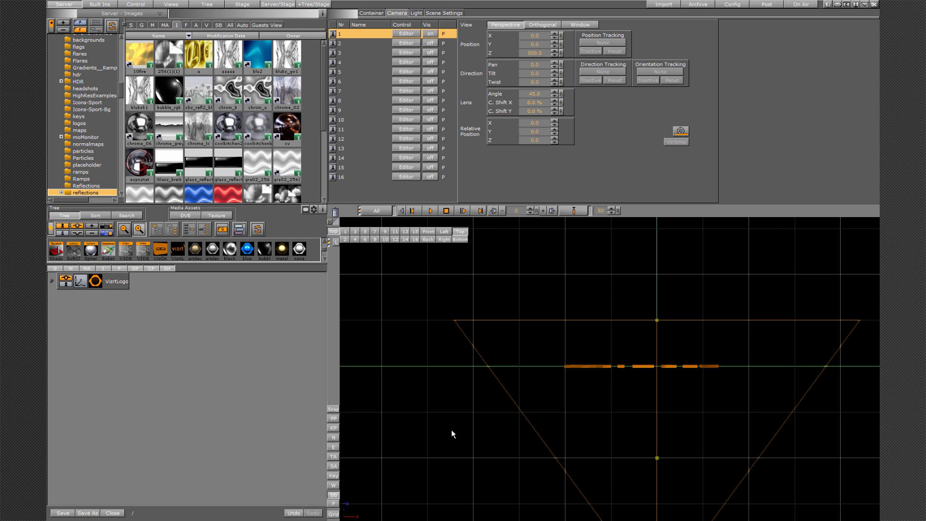
{"action": "scroll", "coordinate": [451, 433], "scroll_direction": "down", "scroll_amount": 2}
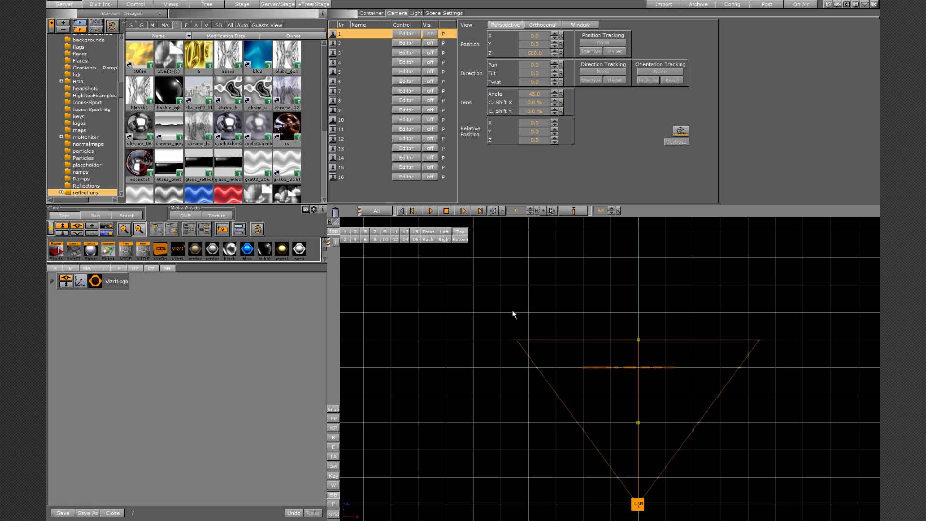
{"action": "key", "text": "1"}
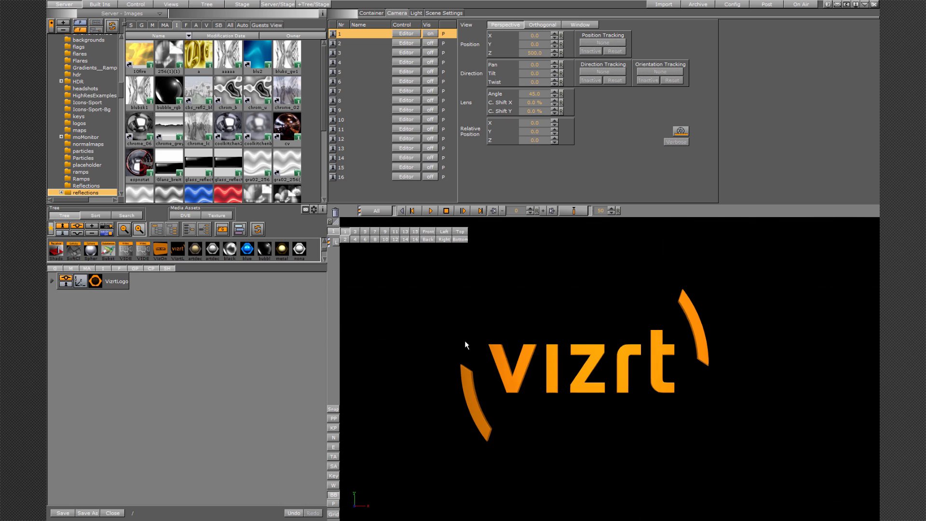
{"action": "left_click", "coordinate": [332, 234]}
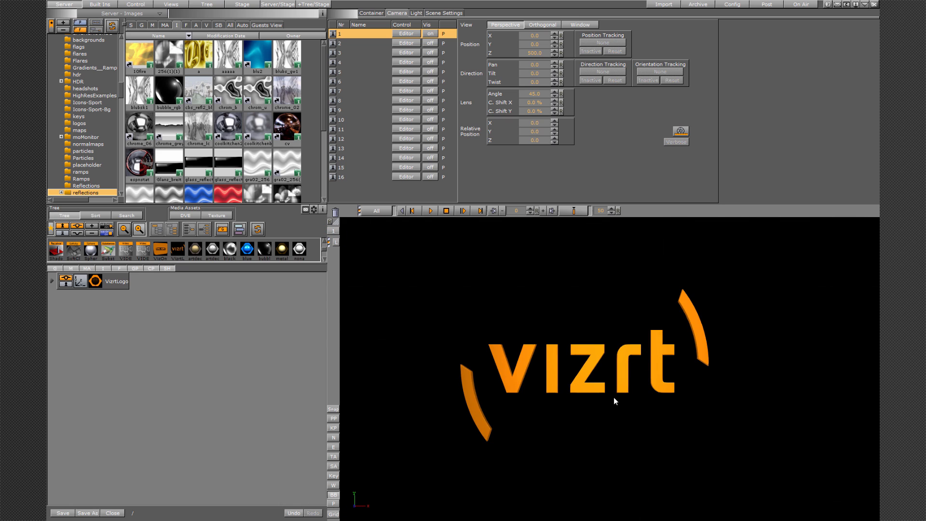
Pick the letter z in the scene to reveal its container, and select the top-level VizrtLogo container
{"action": "left_click", "coordinate": [586, 369]}
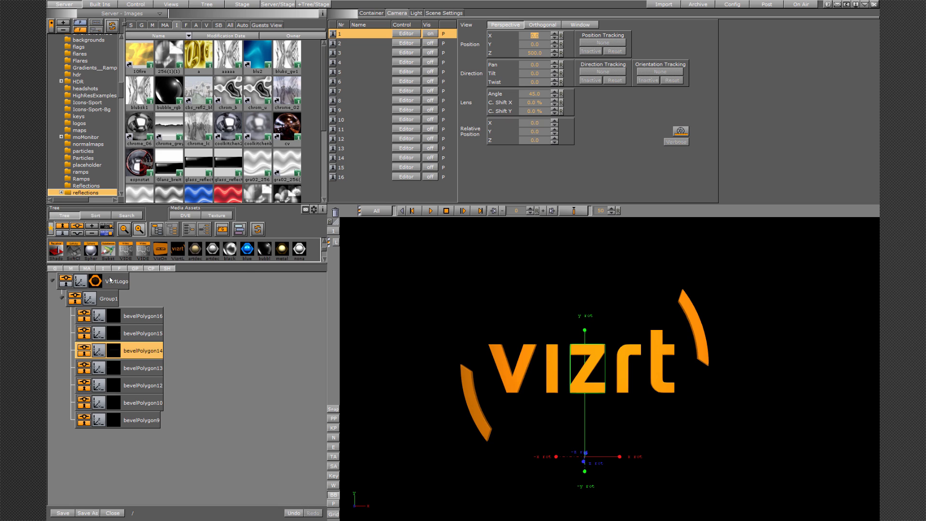
{"action": "left_click", "coordinate": [108, 284]}
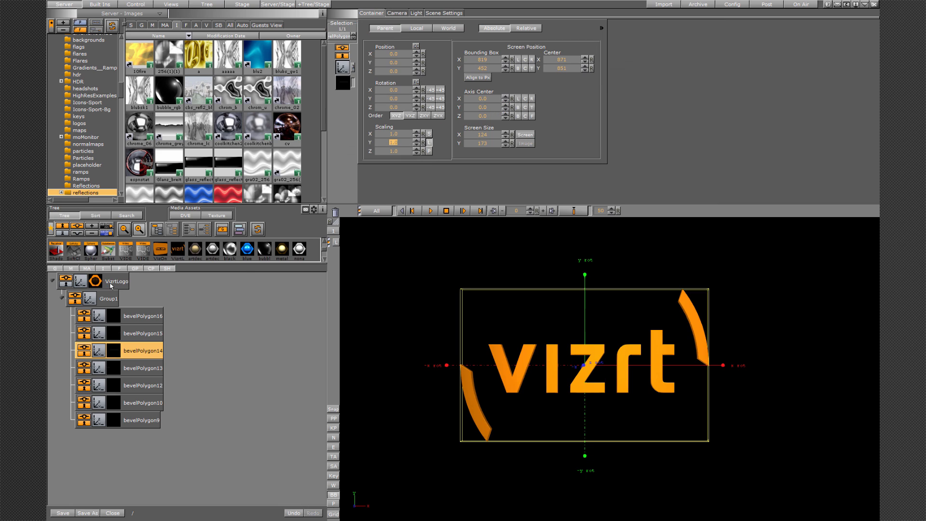
{"action": "left_click", "coordinate": [108, 284]}
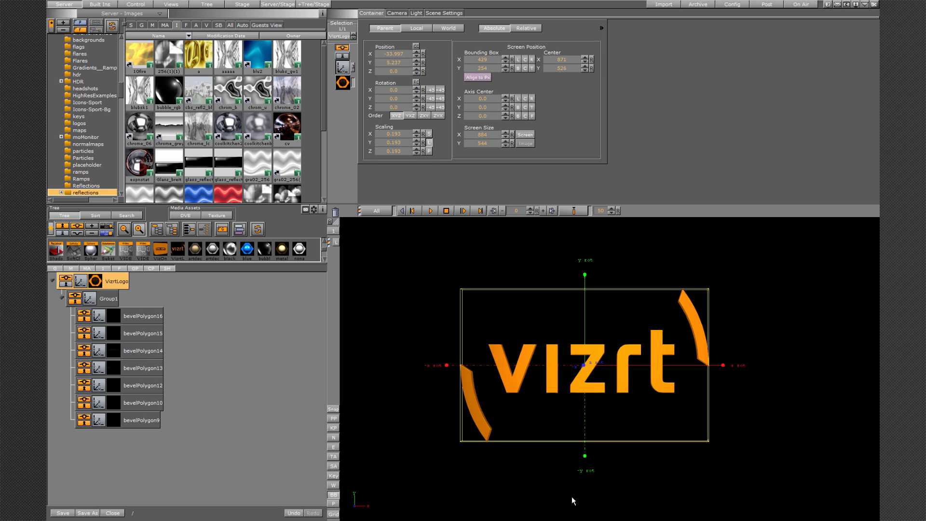
Apply the noname material directly in the scene to the logo's v, its z and the upper arc
{"action": "left_click", "coordinate": [247, 249]}
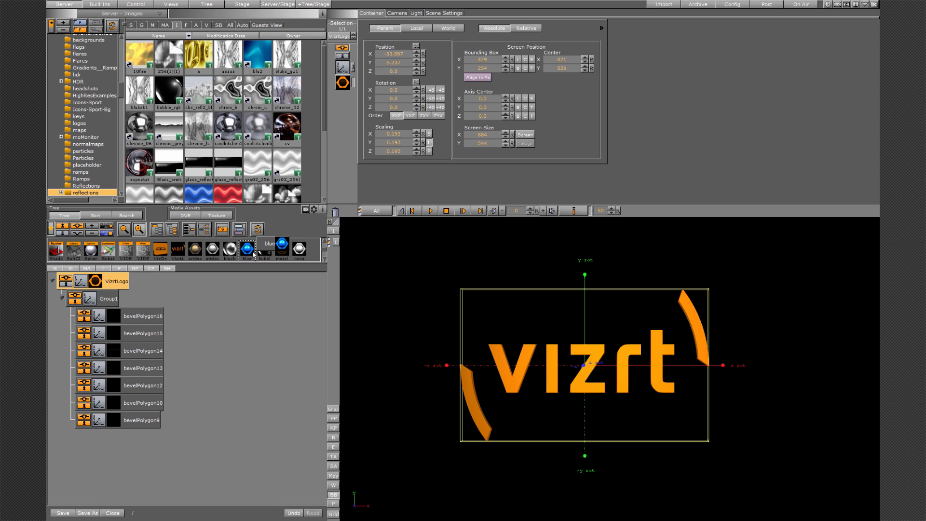
{"action": "left_click_drag", "start_coordinate": [301, 251], "coordinate": [517, 381]}
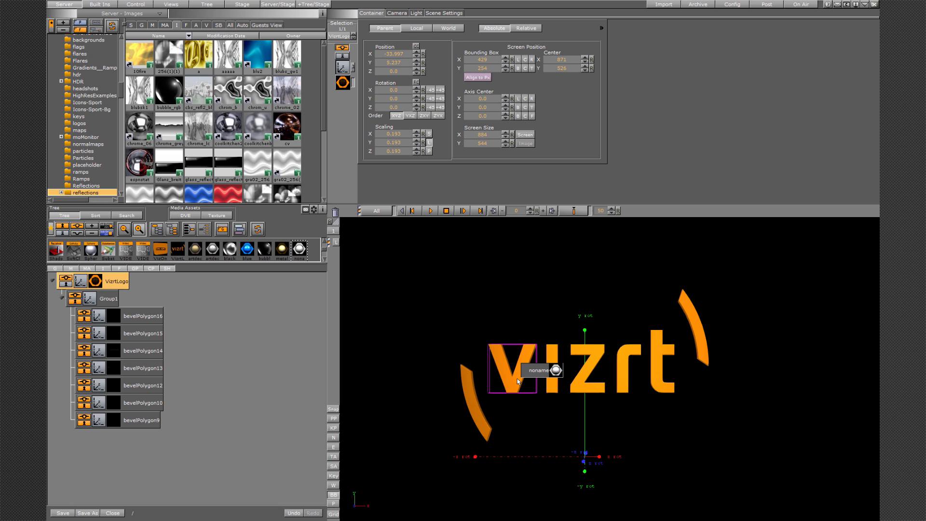
{"action": "left_click_drag", "start_coordinate": [518, 381], "coordinate": [517, 381]}
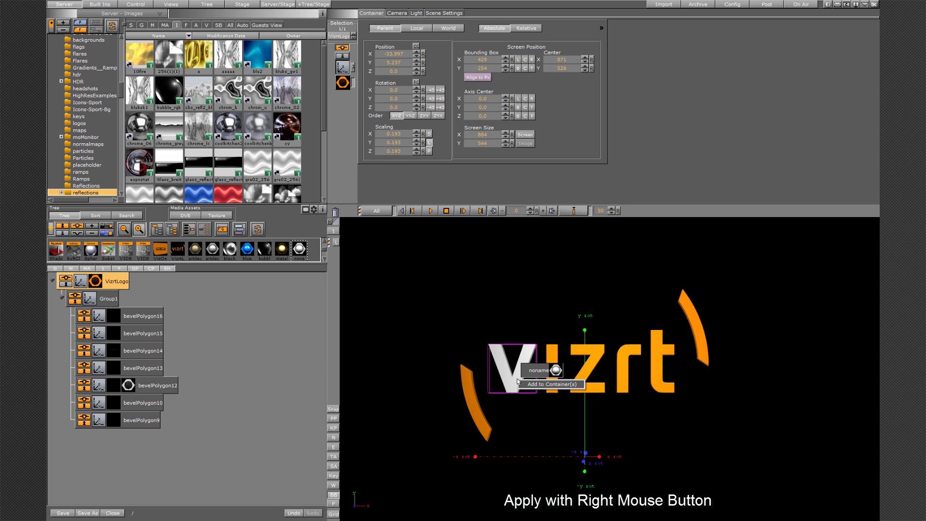
{"action": "right_click_drag", "start_coordinate": [518, 380], "coordinate": [596, 394]}
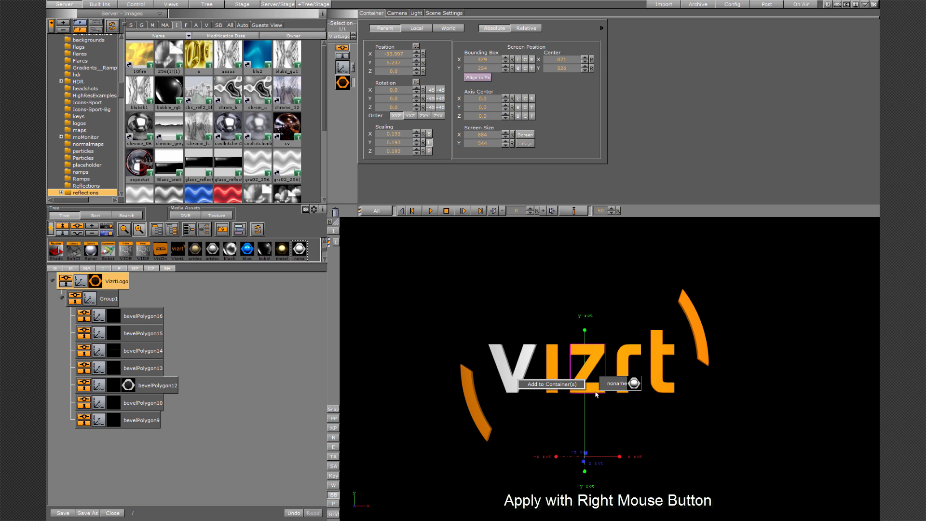
{"action": "right_click", "coordinate": [596, 394]}
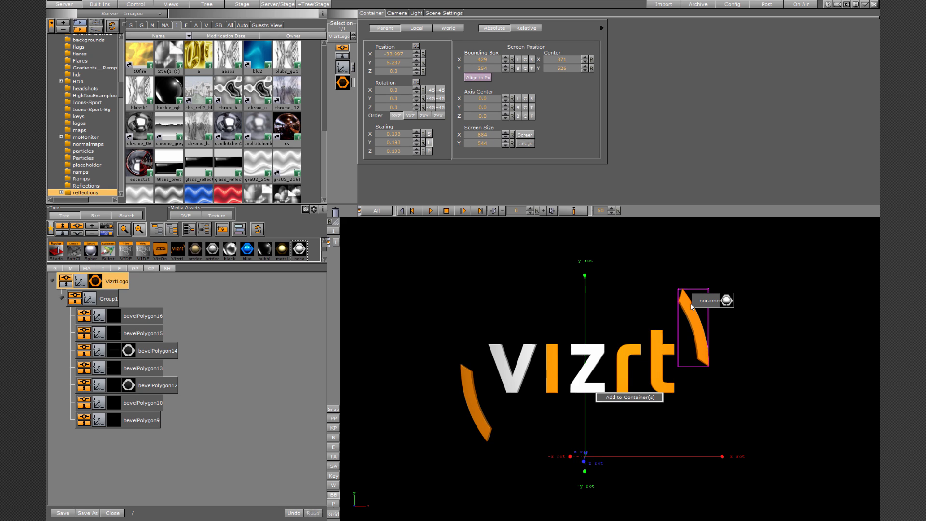
{"action": "left_click_drag", "start_coordinate": [687, 305], "coordinate": [688, 305]}
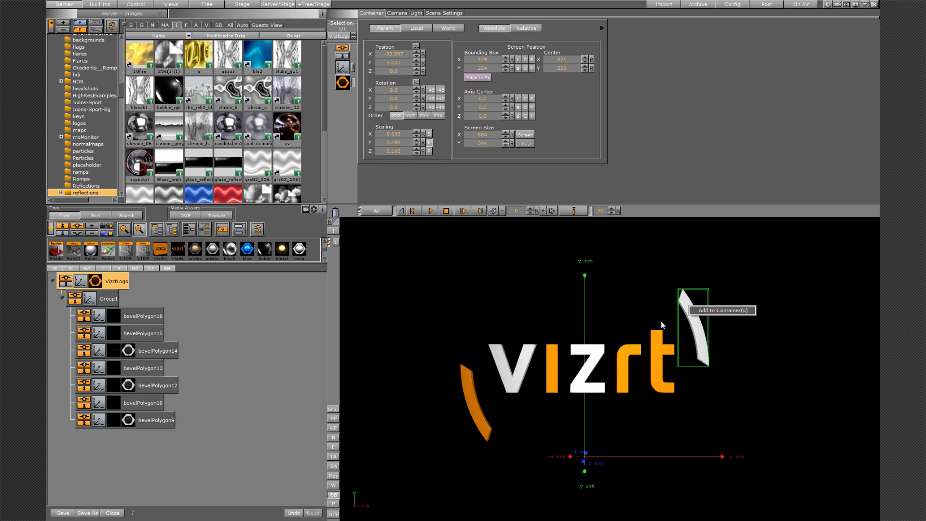
Delete the materials from the containers bevelPolygon14 through bevelPolygon9, and collapse and select the VizrtLogo container
{"action": "left_click", "coordinate": [162, 357]}
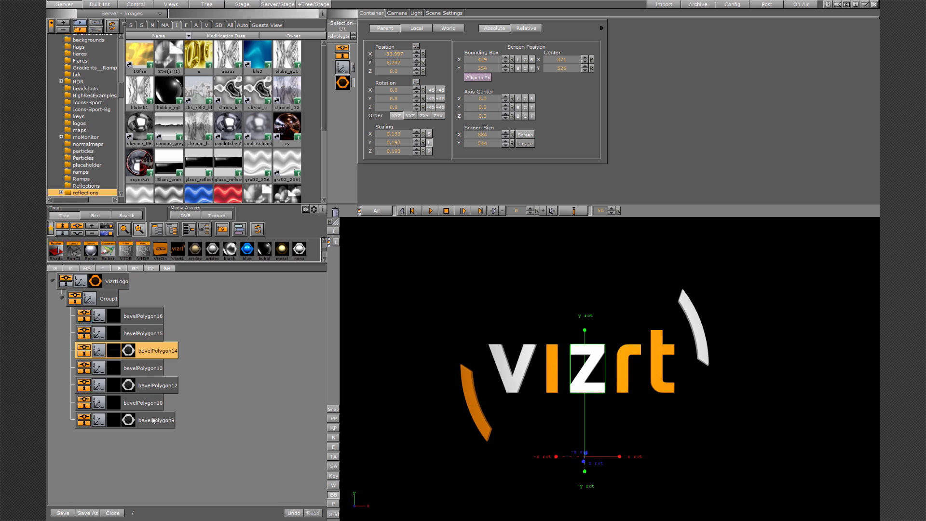
{"action": "left_click", "coordinate": [154, 420], "text": "shift"}
{"action": "left_click_drag", "start_coordinate": [341, 228], "coordinate": [335, 211]}
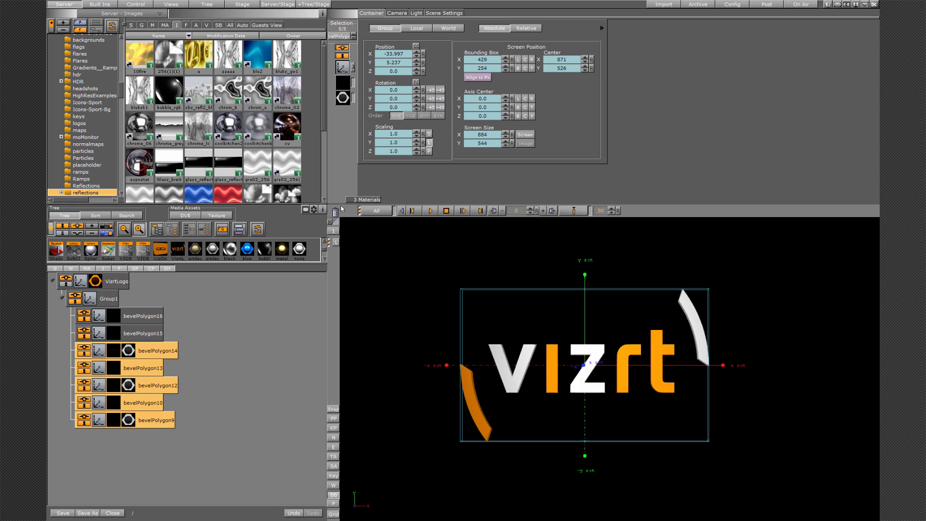
{"action": "left_click", "coordinate": [54, 279]}
{"action": "left_click", "coordinate": [115, 282]}
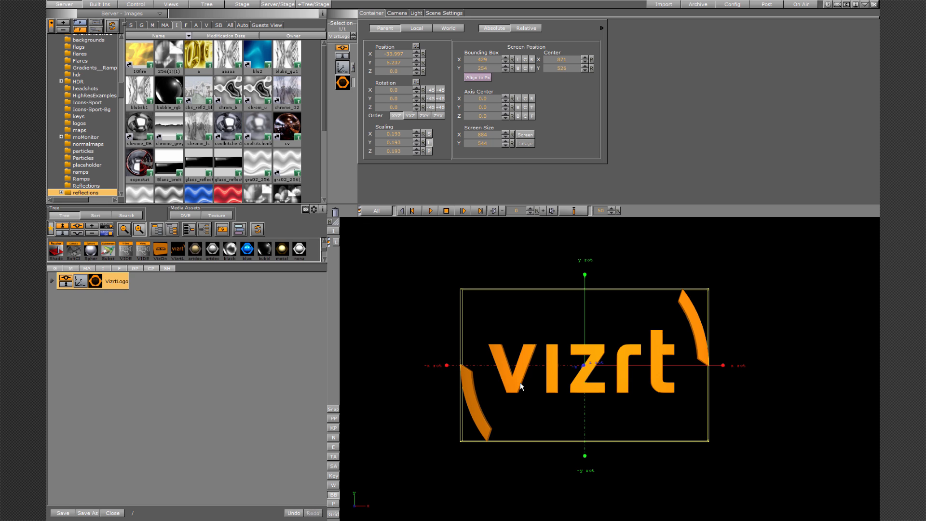
Copy the VizrtLogo twice directly in the scene, placing one copy above the original and one below it
{"action": "left_click_drag", "start_coordinate": [520, 383], "coordinate": [514, 297]}
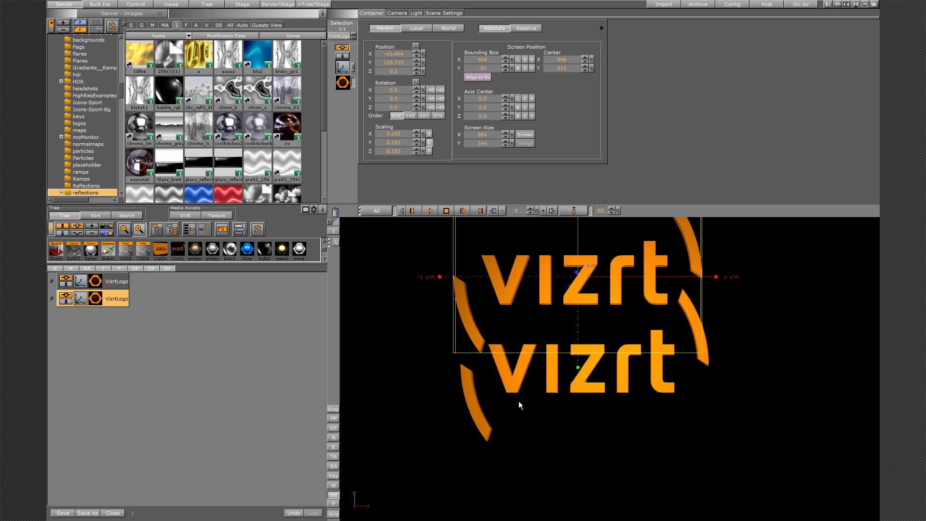
{"action": "left_click", "coordinate": [519, 402]}
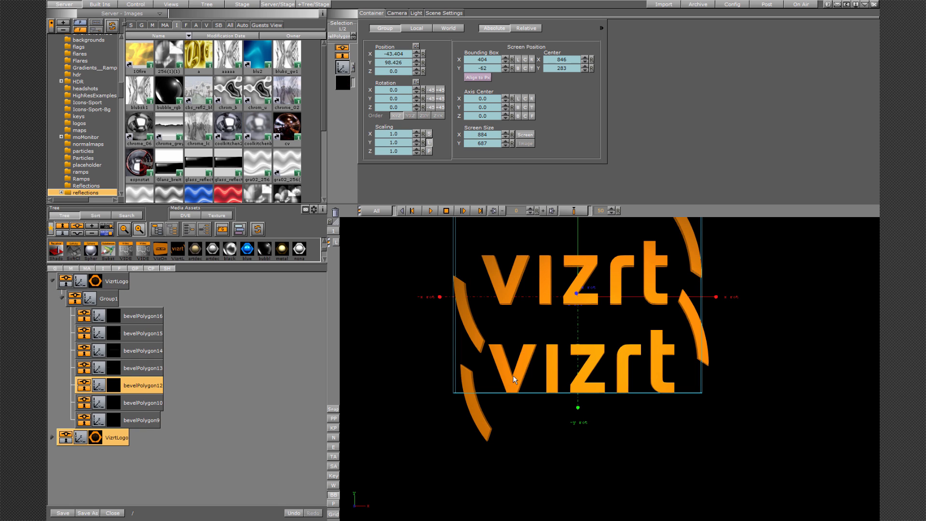
{"action": "left_click", "coordinate": [514, 453]}
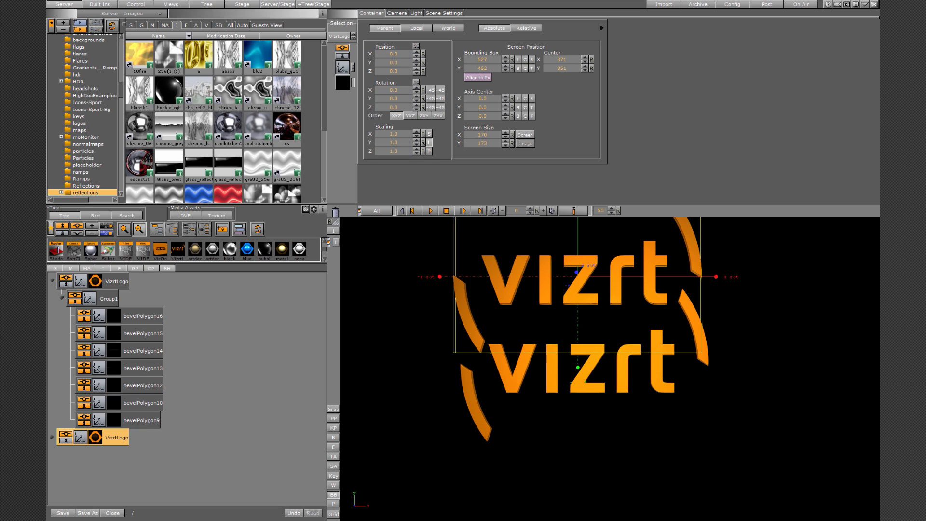
{"action": "left_click", "coordinate": [53, 282]}
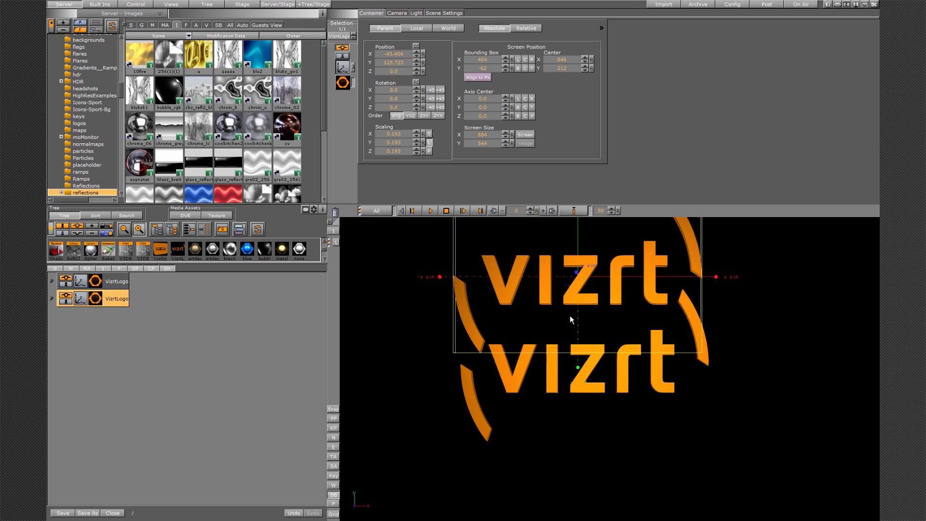
{"action": "left_click_drag", "start_coordinate": [550, 297], "coordinate": [562, 481]}
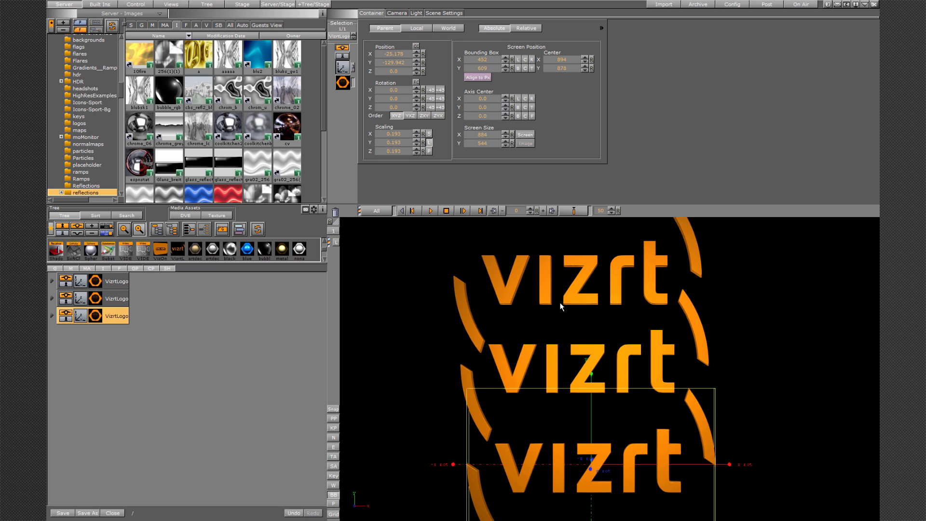
Select all containers in the scene, rotate them together about the Y axis, and reset that rotation
{"action": "key", "text": "ctrl+a"}
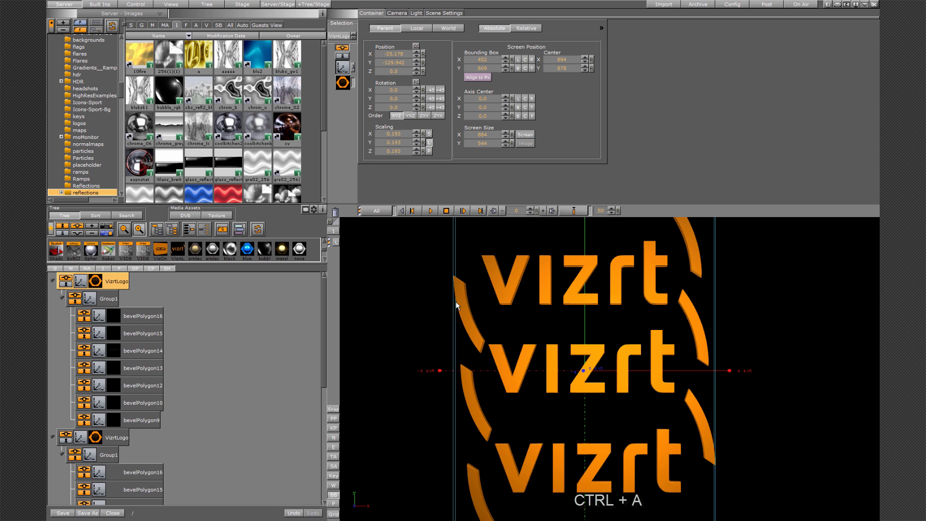
{"action": "key", "text": "ctrl+a"}
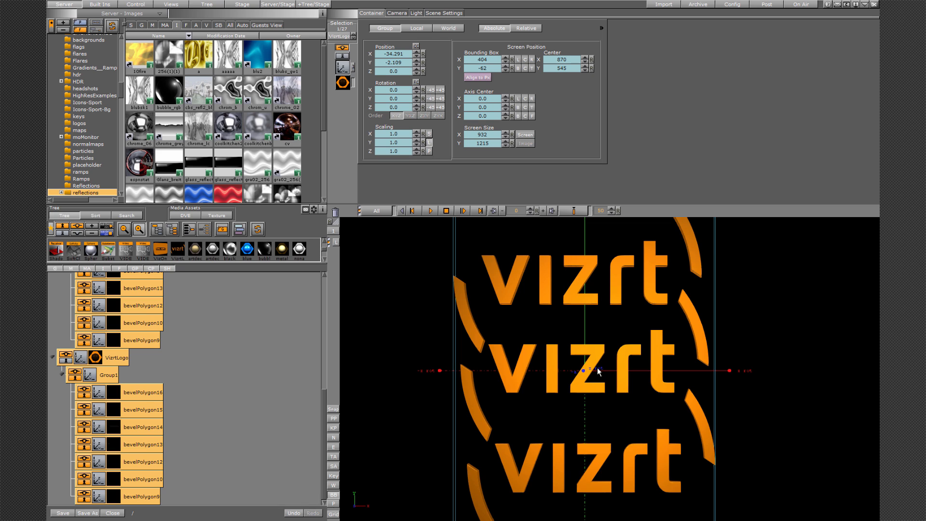
{"action": "scroll", "coordinate": [206, 456], "scroll_direction": "up", "scroll_amount": 3}
{"action": "scroll", "coordinate": [206, 359], "scroll_direction": "down", "scroll_amount": 5}
{"action": "scroll", "coordinate": [207, 356], "scroll_direction": "up", "scroll_amount": 5}
{"action": "left_click", "coordinate": [578, 331]}
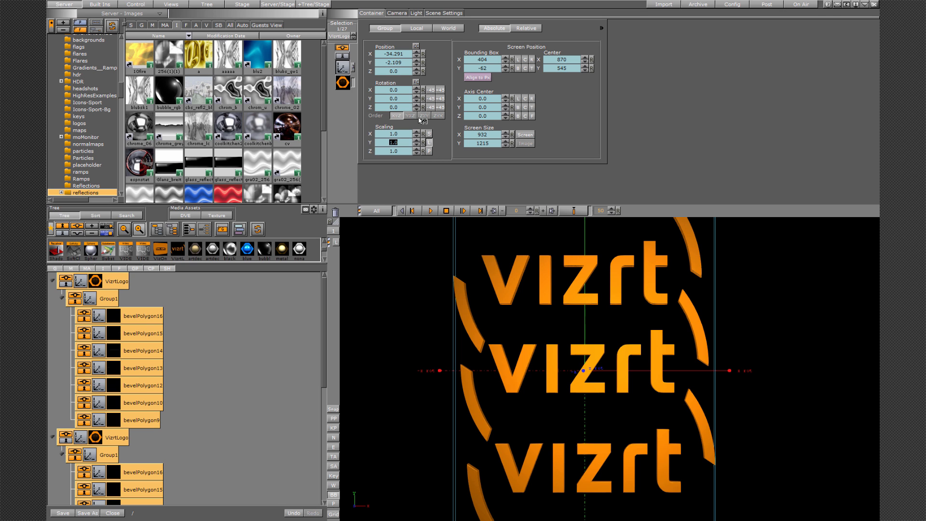
{"action": "left_click_drag", "start_coordinate": [405, 101], "coordinate": [381, 116]}
{"action": "left_click_drag", "start_coordinate": [423, 109], "coordinate": [419, 94]}
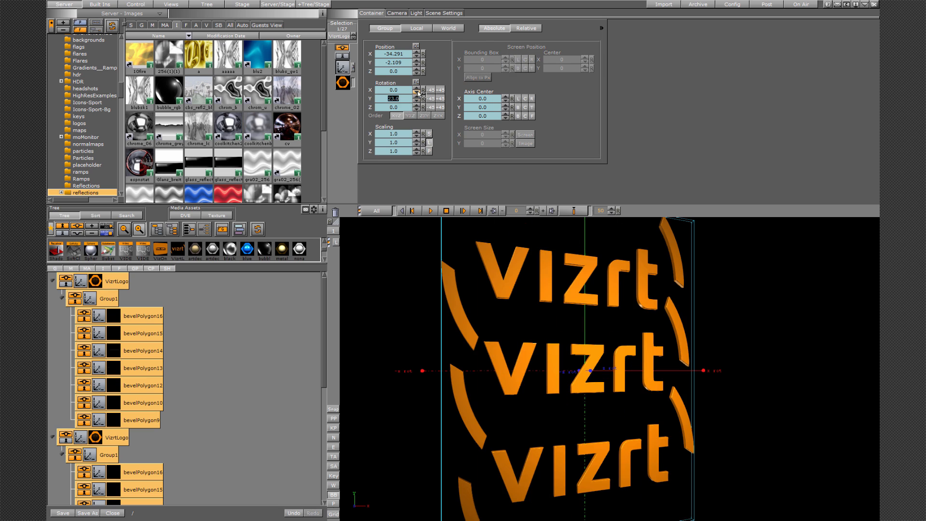
{"action": "left_click", "coordinate": [423, 98]}
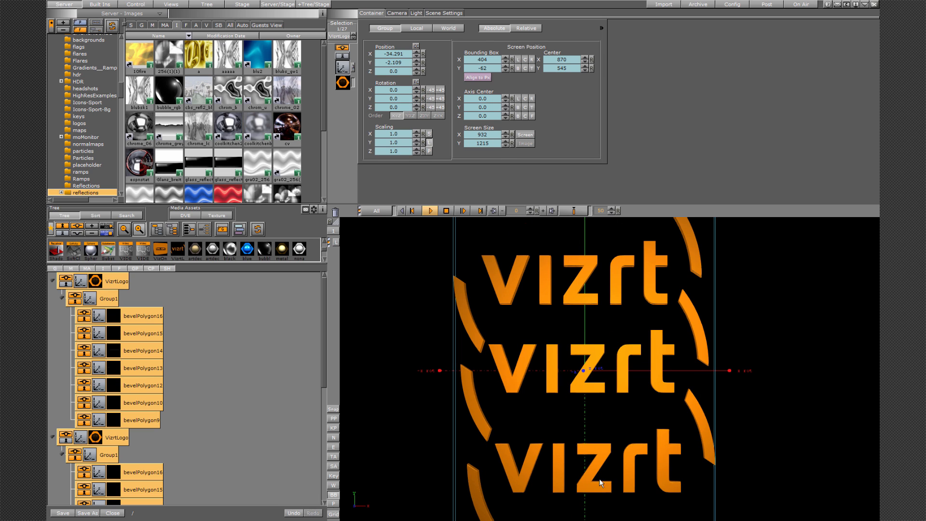
Deselect everything, collapse the three VizrtLogo containers, and delete the two copies so that only the original logo remains
{"action": "left_click", "coordinate": [385, 307]}
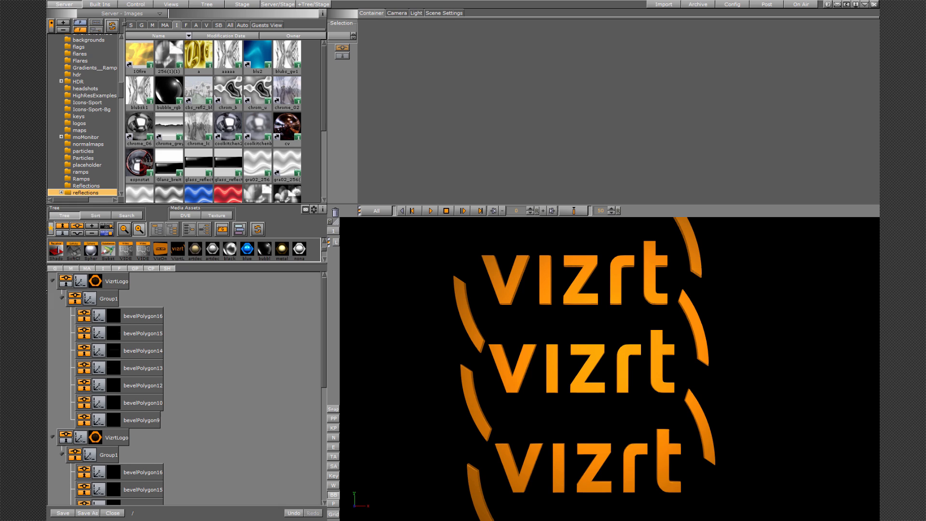
{"action": "left_click", "coordinate": [53, 437]}
{"action": "left_click", "coordinate": [52, 281]}
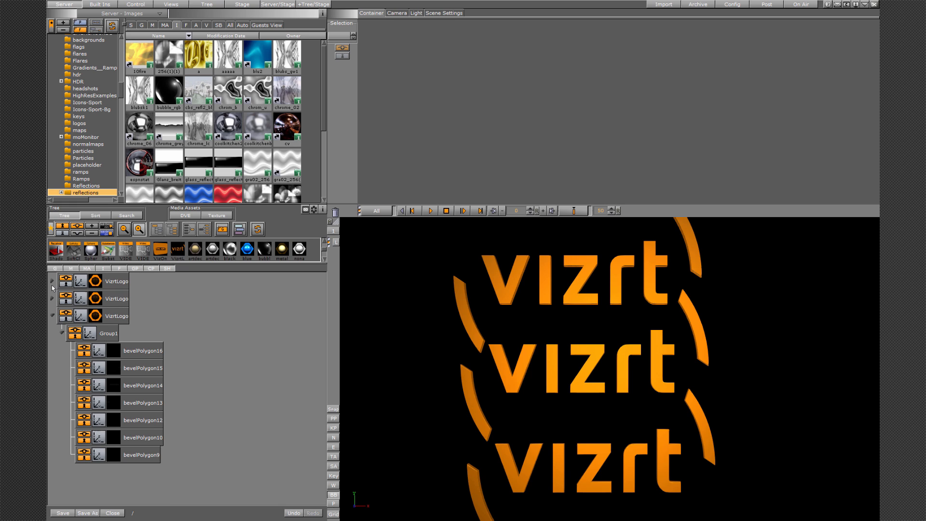
{"action": "left_click", "coordinate": [53, 315]}
{"action": "left_click", "coordinate": [122, 316]}
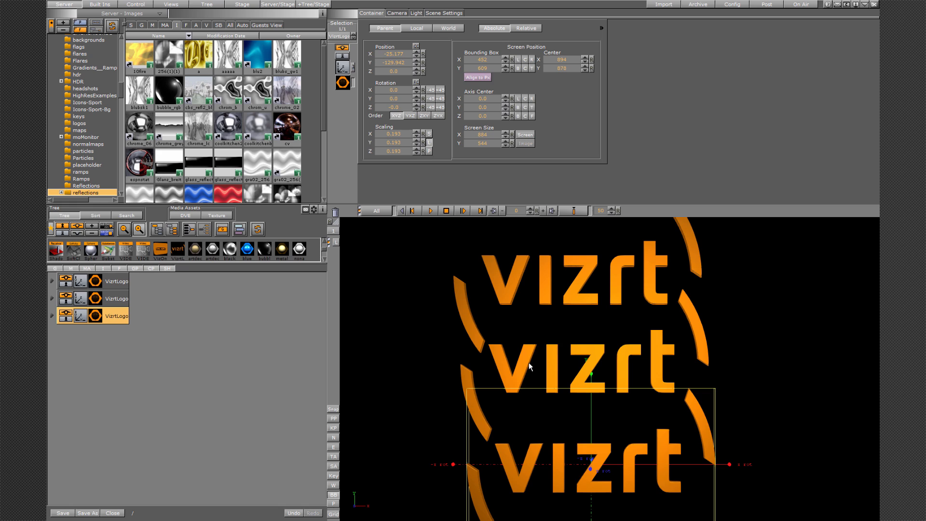
{"action": "key", "text": "Delete"}
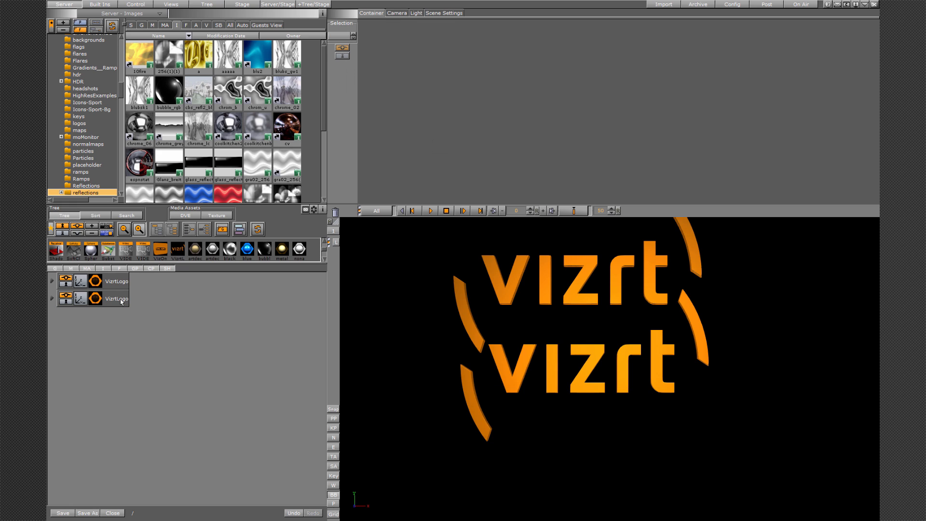
{"action": "left_click", "coordinate": [118, 299]}
{"action": "key", "text": "Delete"}
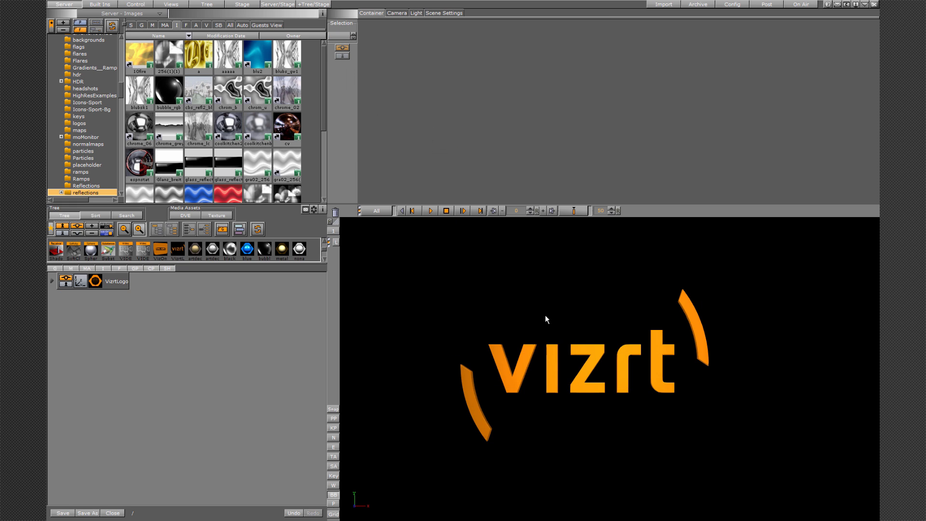
Move VizrtLogo to about X -109, Y 96, tilt it in the scene, and store that pose as a keyframe at frame 0
{"action": "left_click", "coordinate": [115, 286]}
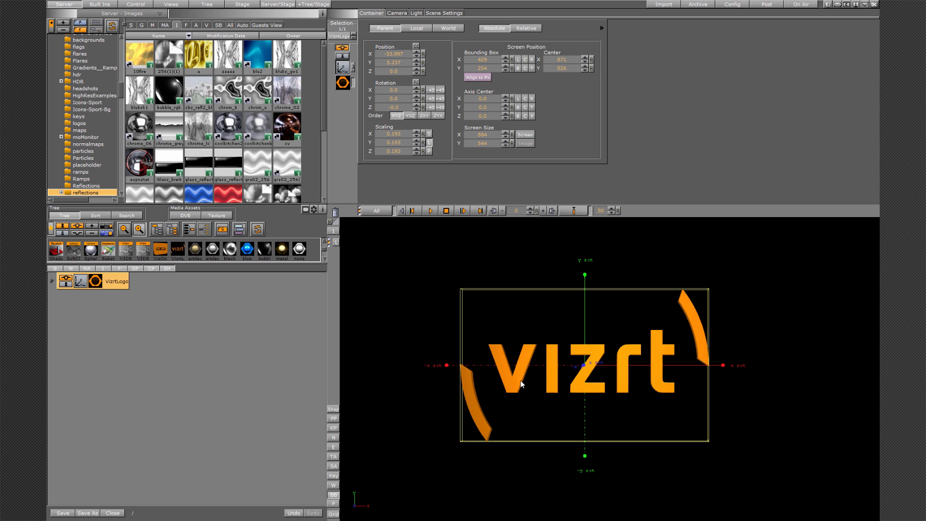
{"action": "left_click_drag", "start_coordinate": [520, 380], "coordinate": [501, 302]}
{"action": "right_click", "coordinate": [406, 314]}
{"action": "left_click", "coordinate": [395, 306]}
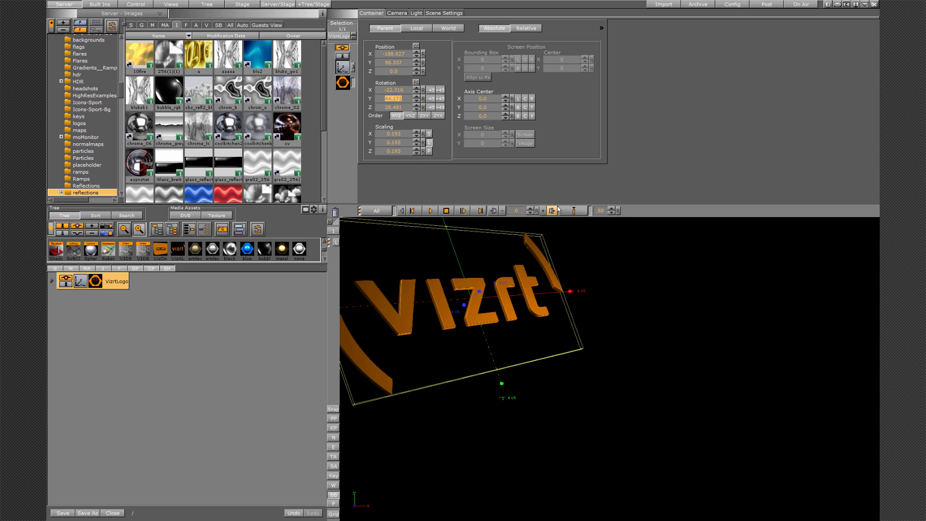
{"action": "left_click", "coordinate": [580, 211]}
Move the logo to about X -11, Y -60, rotate it differently, and store the pose as a keyframe at frame 50
{"action": "left_click", "coordinate": [518, 347]}
{"action": "left_click_drag", "start_coordinate": [518, 344], "coordinate": [624, 446]}
{"action": "middle_click_drag", "start_coordinate": [635, 421], "coordinate": [303, 401]}
{"action": "middle_click_drag", "start_coordinate": [667, 404], "coordinate": [711, 421]}
{"action": "key", "text": "Return"}
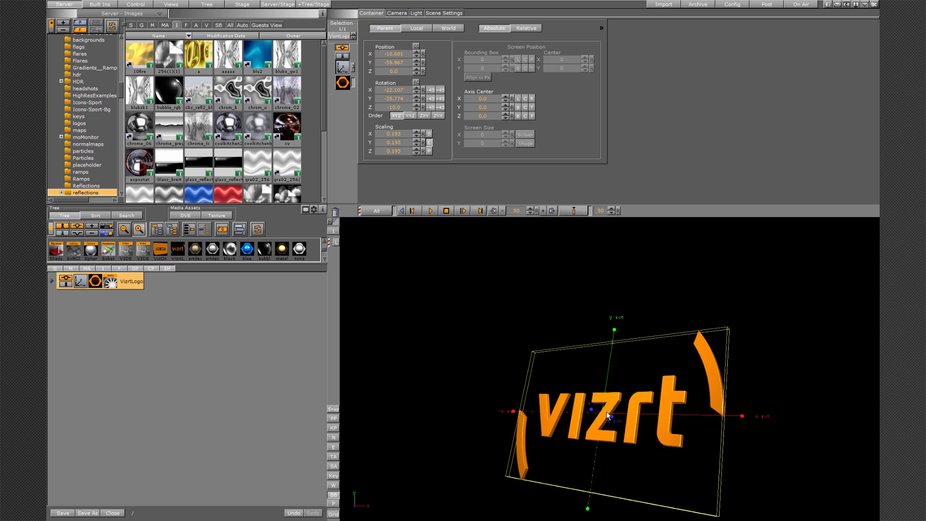
Add a keyframe at frame 100 with the logo at about X 223, Y 130, turned nearly frontal and scaled to about 0.122
{"action": "middle_click_drag", "start_coordinate": [592, 427], "coordinate": [807, 405]}
{"action": "key", "text": "Return"}
{"action": "left_click_drag", "start_coordinate": [676, 371], "coordinate": [820, 254]}
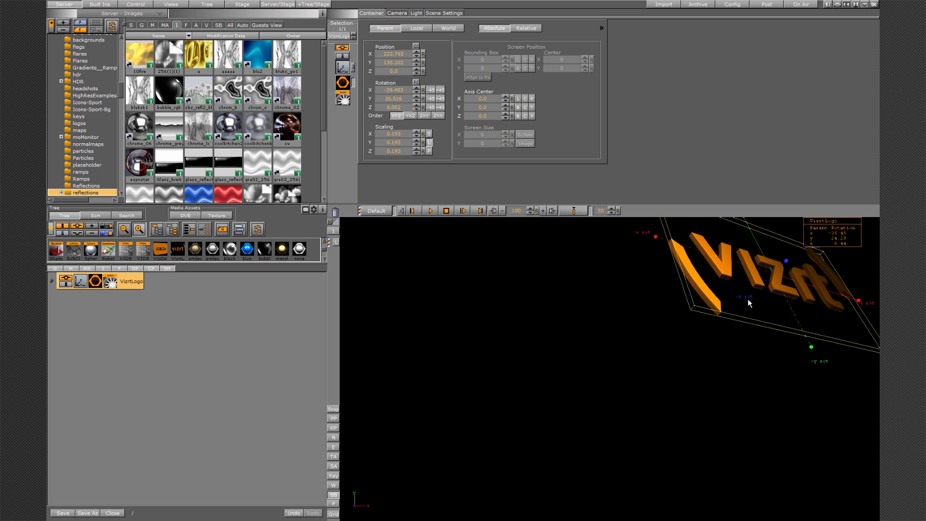
{"action": "middle_click_drag", "start_coordinate": [748, 301], "coordinate": [653, 340]}
{"action": "right_click", "coordinate": [805, 256]}
{"action": "left_click", "coordinate": [818, 247]}
{"action": "left_click_drag", "start_coordinate": [818, 247], "coordinate": [760, 268]}
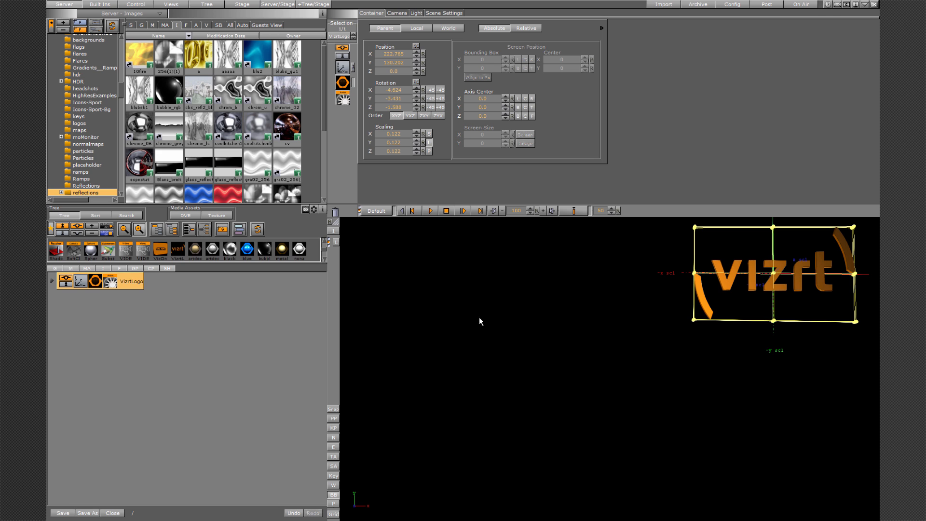
Play the logo animation and display its animation path in the scene
{"action": "left_click", "coordinate": [429, 211]}
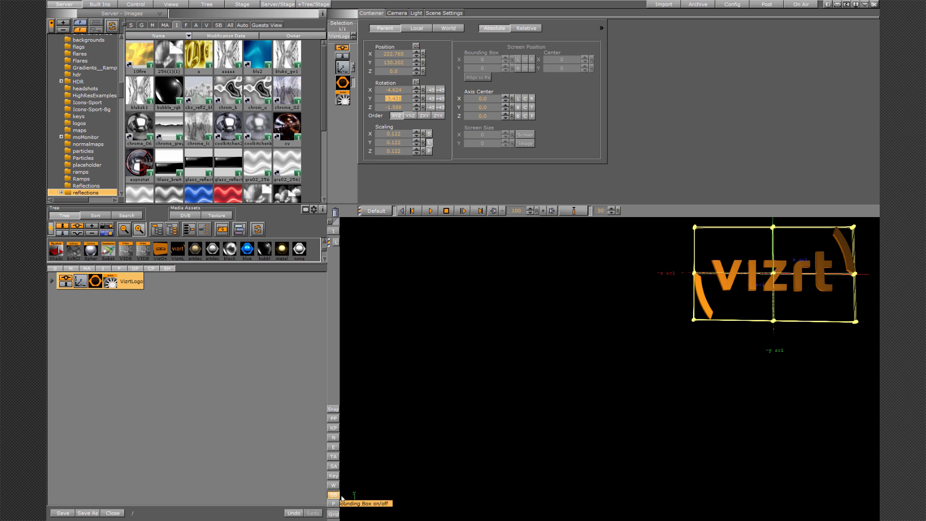
{"action": "right_click", "coordinate": [726, 282]}
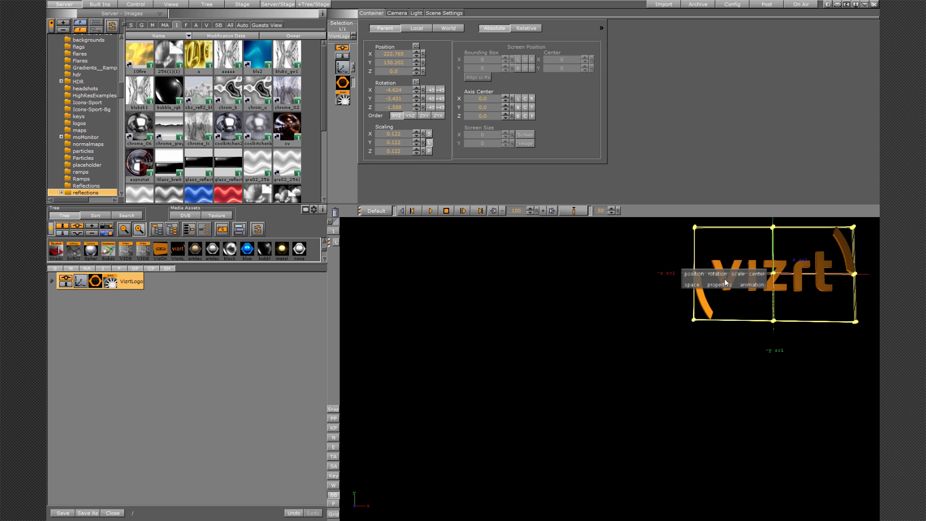
{"action": "left_click", "coordinate": [751, 284]}
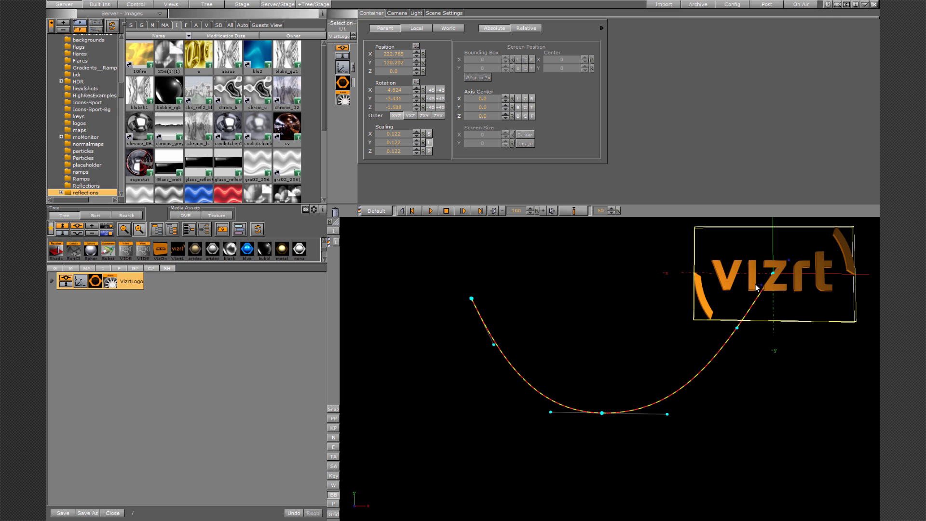
{"action": "left_click", "coordinate": [430, 211]}
Move the path's middle point down and its start point outward, and bend the middle point's two handles upward independently
{"action": "left_click_drag", "start_coordinate": [602, 416], "coordinate": [586, 478]}
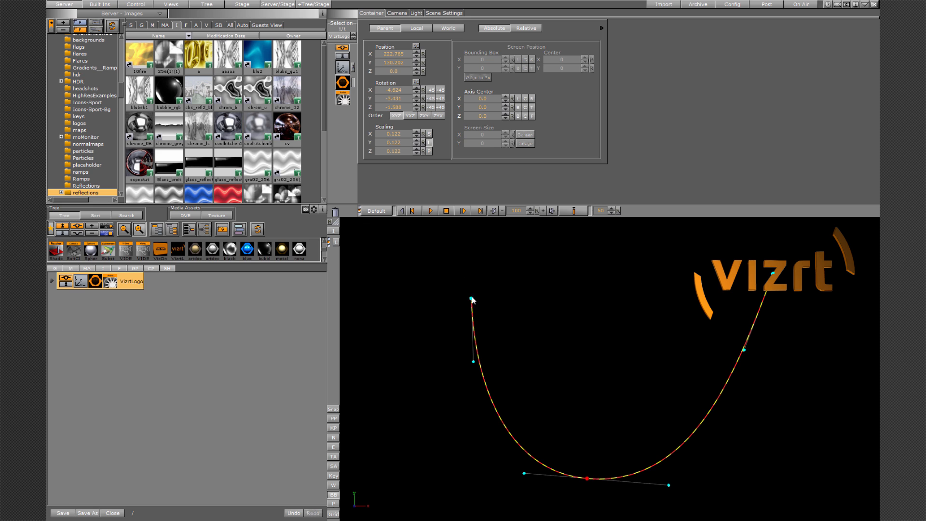
{"action": "left_click_drag", "start_coordinate": [471, 300], "coordinate": [396, 270]}
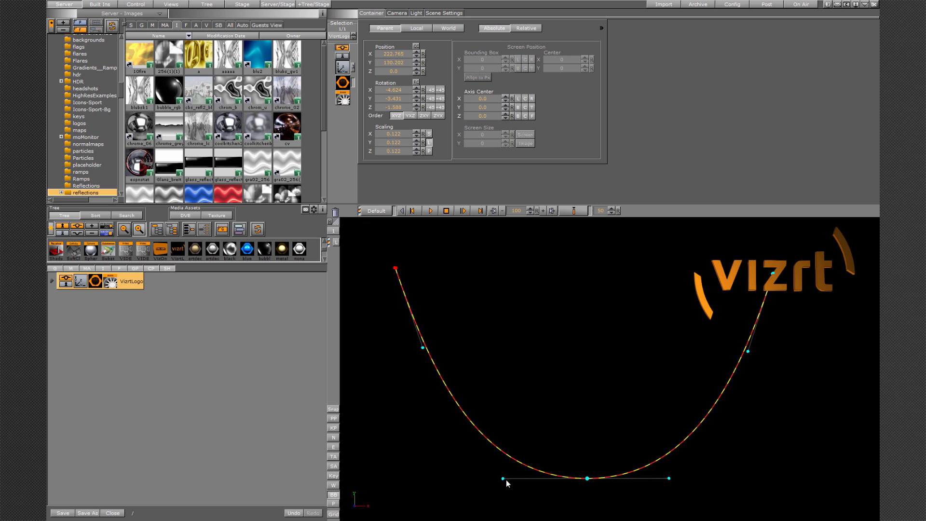
{"action": "left_click_drag", "start_coordinate": [503, 479], "coordinate": [470, 476]}
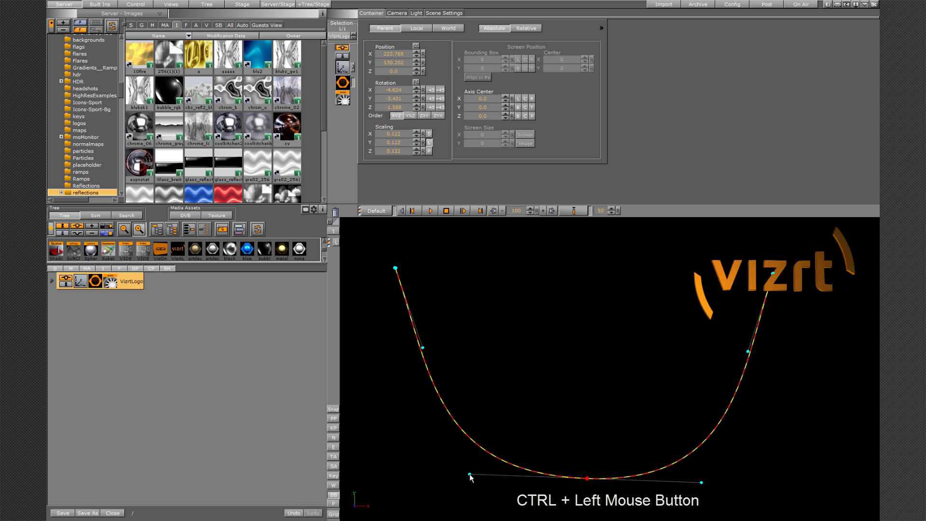
{"action": "left_click_drag", "start_coordinate": [477, 471], "coordinate": [581, 373], "text": "ctrl"}
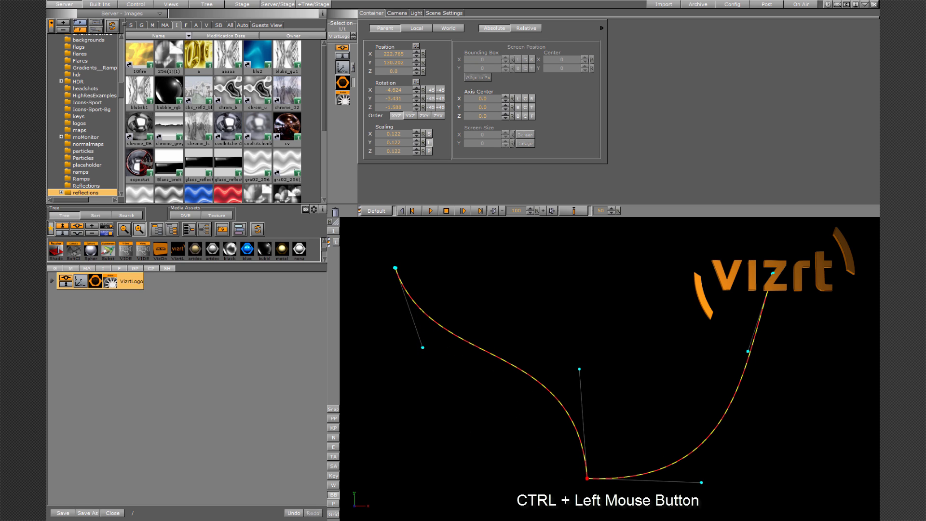
{"action": "left_click_drag", "start_coordinate": [703, 484], "coordinate": [575, 376], "text": "ctrl"}
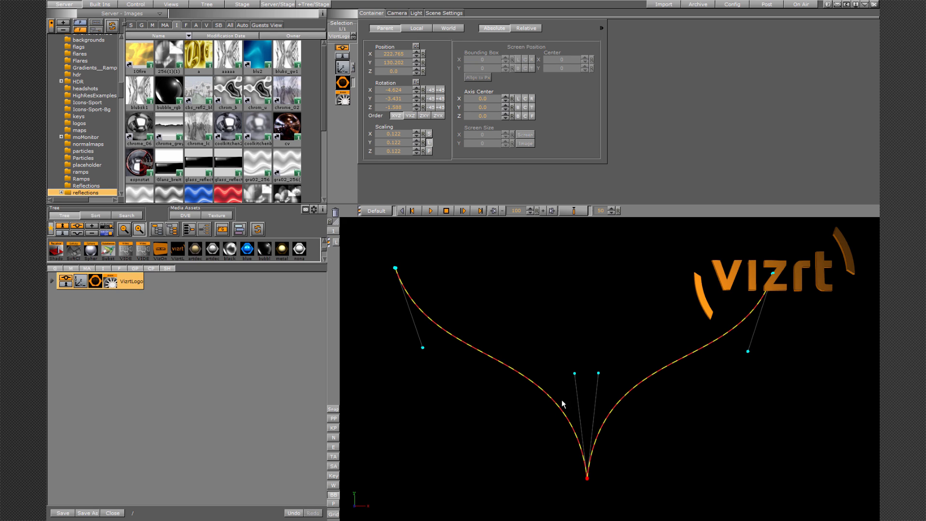
Spread the middle point's handles as a mirrored pair into a wide, nearly level curve, and play the animation
{"action": "left_click", "coordinate": [573, 376], "text": "shift"}
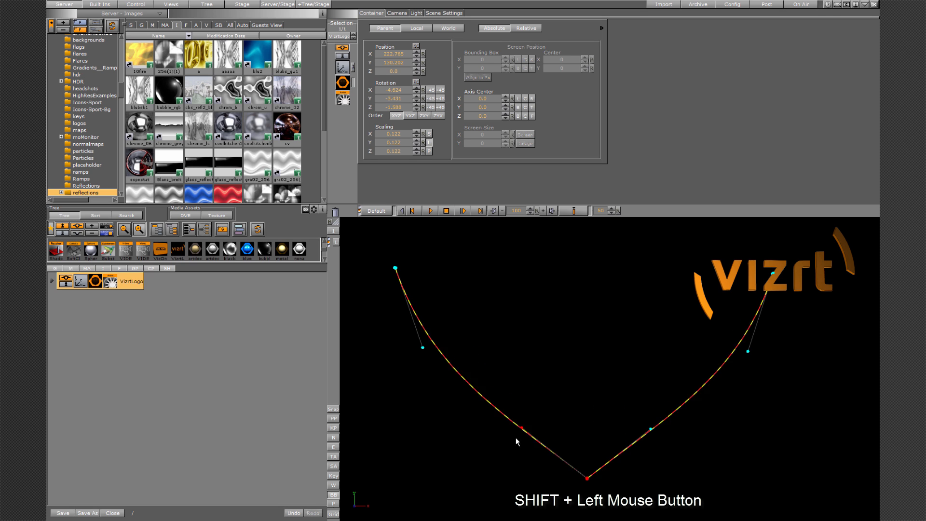
{"action": "left_click_drag", "start_coordinate": [517, 442], "coordinate": [440, 457], "text": "shift"}
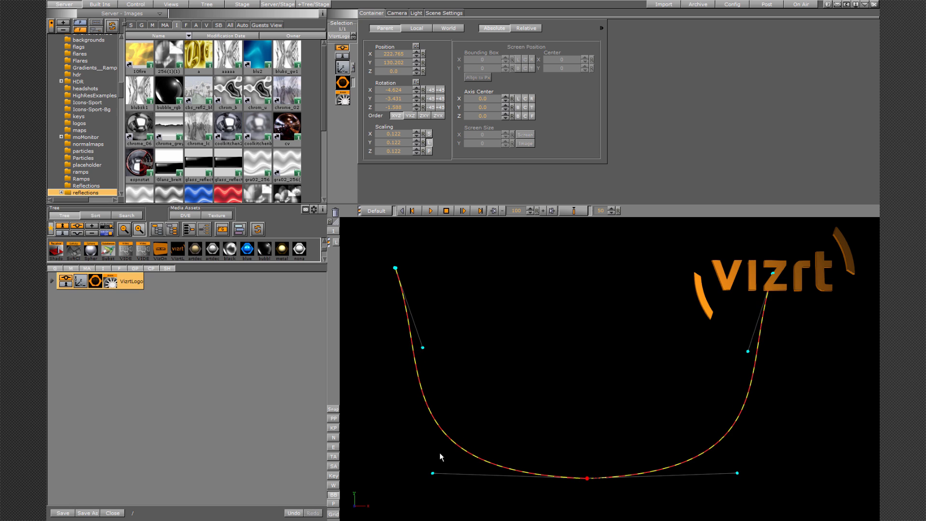
{"action": "left_click", "coordinate": [430, 211]}
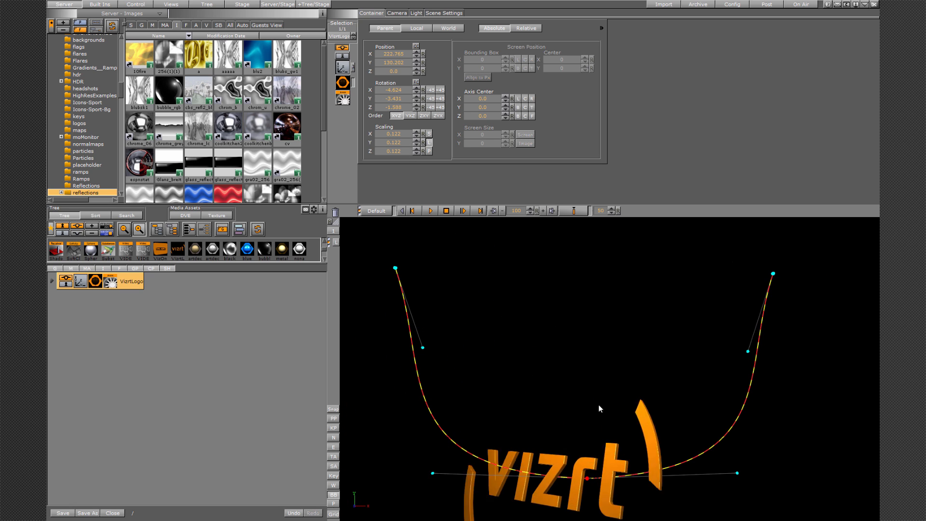
Deselect the logo, open the Scene Editor Shortcut Help, look through the list of shortcuts, and close it
{"action": "left_click", "coordinate": [546, 381]}
{"action": "key", "text": "h"}
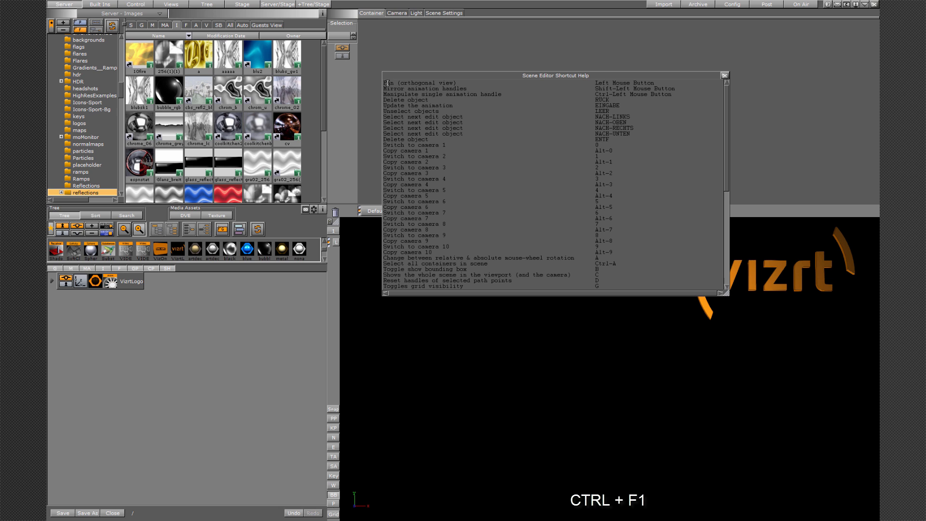
{"action": "left_click_drag", "start_coordinate": [387, 83], "coordinate": [423, 292]}
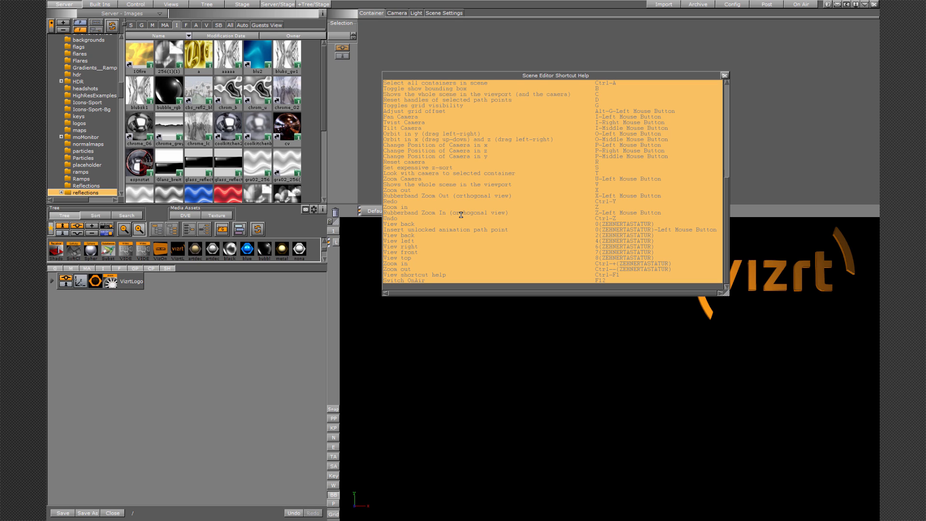
{"action": "left_click", "coordinate": [724, 75]}
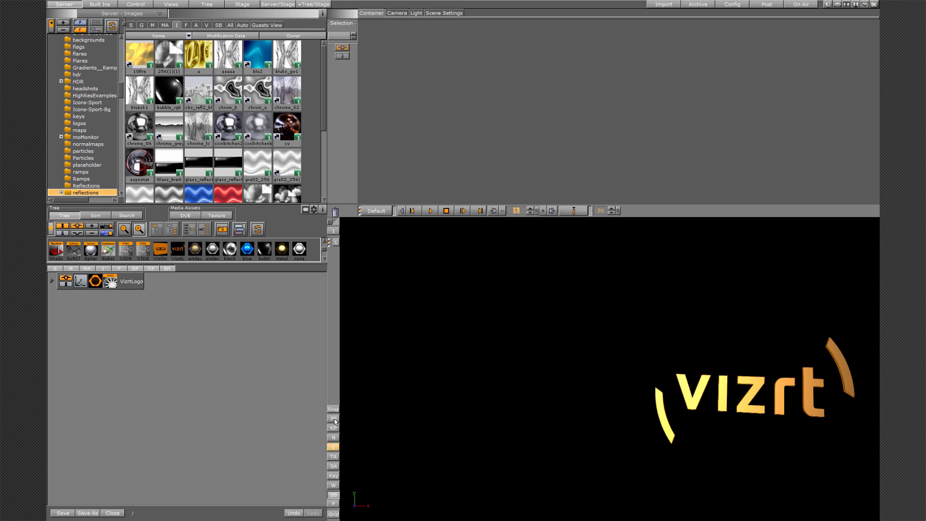
Toggle the bounding box display in the scene editor
{"action": "left_click", "coordinate": [335, 495]}
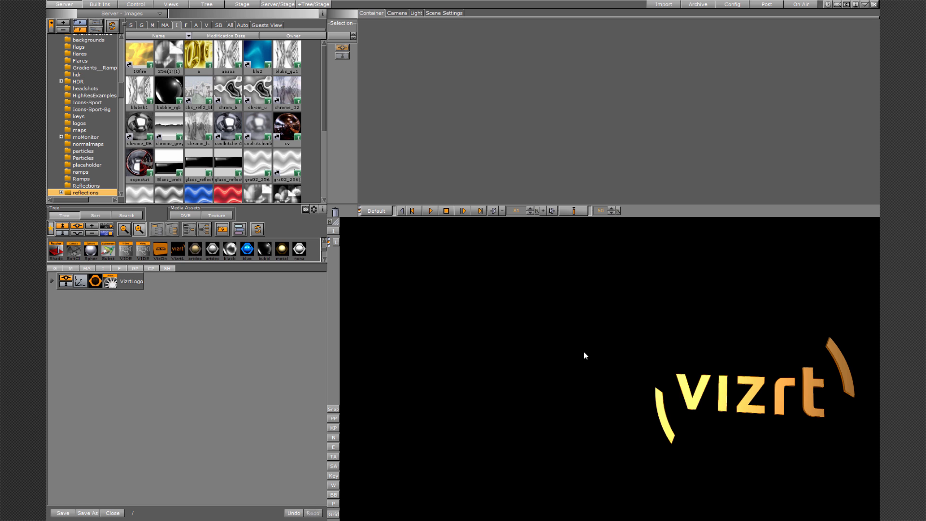